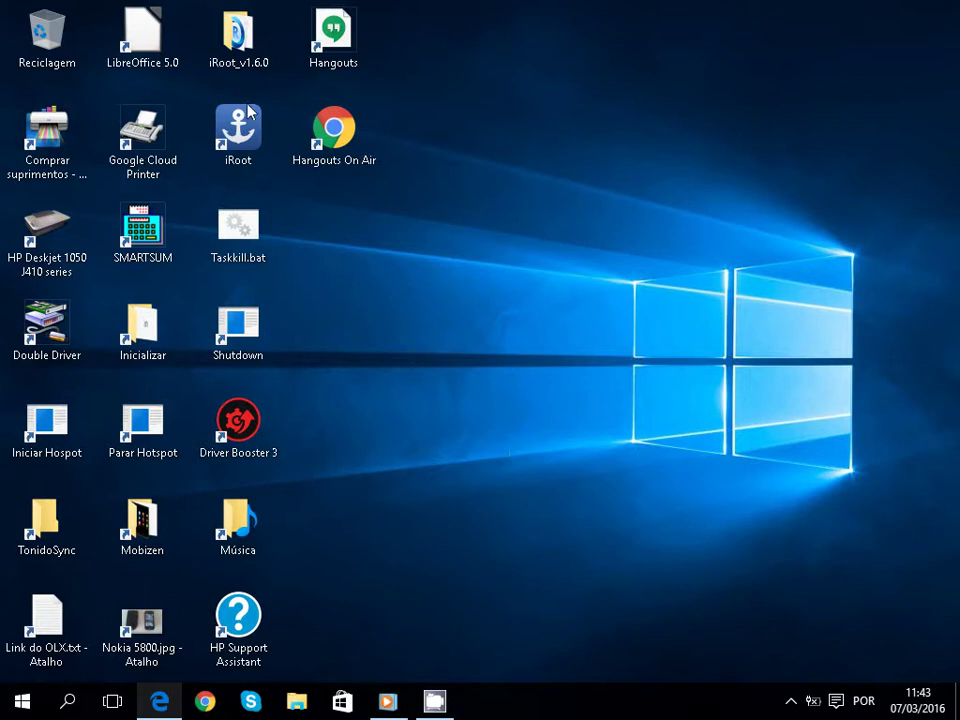
Browse the Start menu tiles, view the options available for the Pessoas tile, and close the menu
click(23, 706)
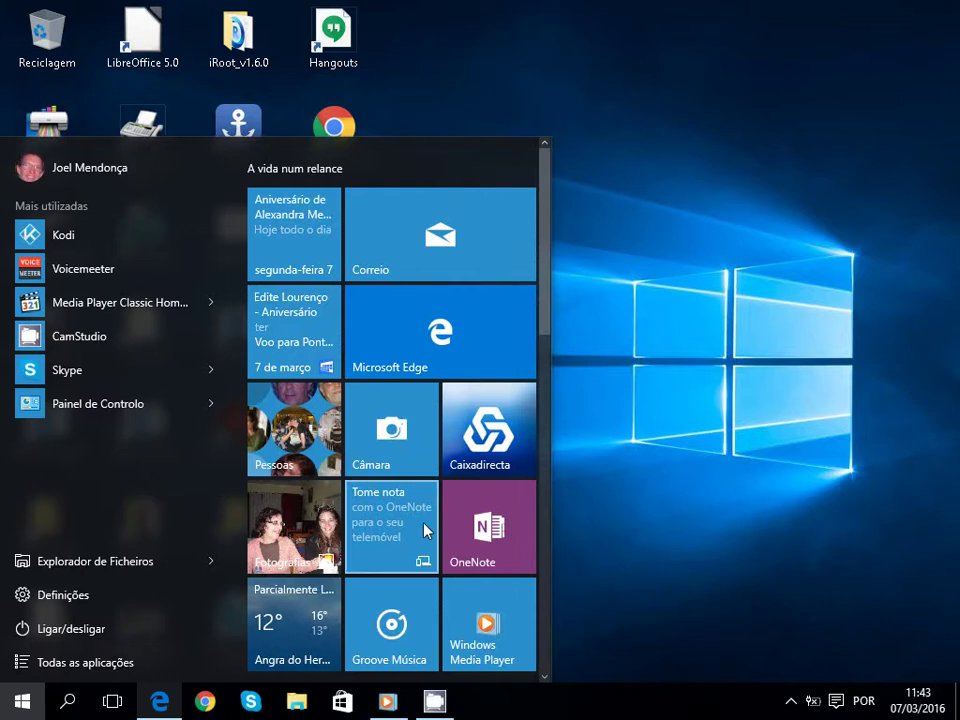
scroll(420, 533, down, 5)
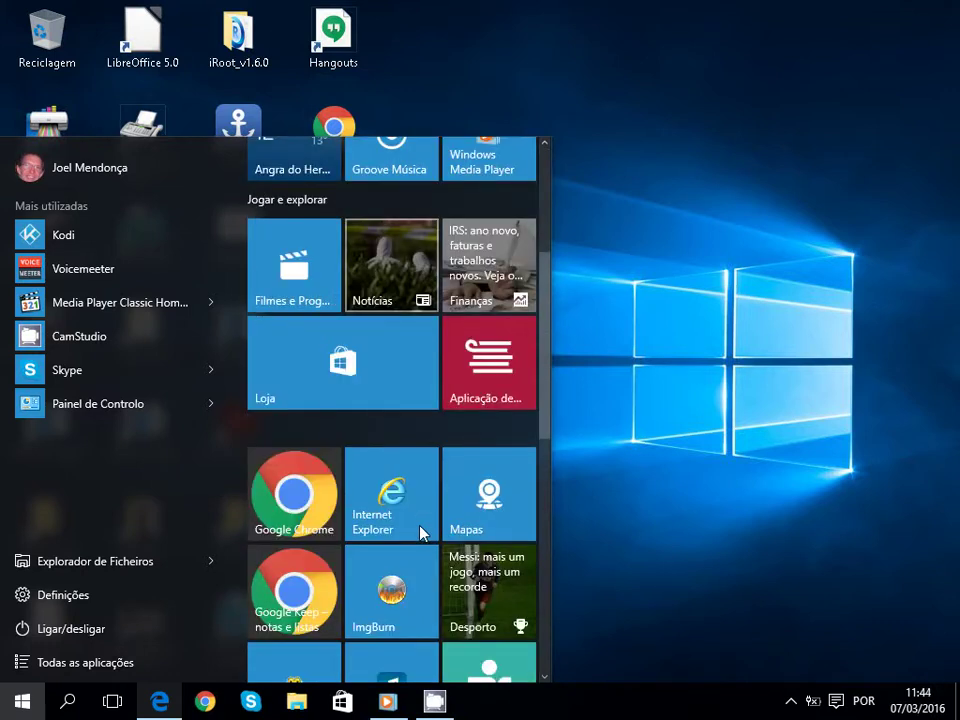
scroll(421, 532, up, 2)
scroll(560, 429, up, 1)
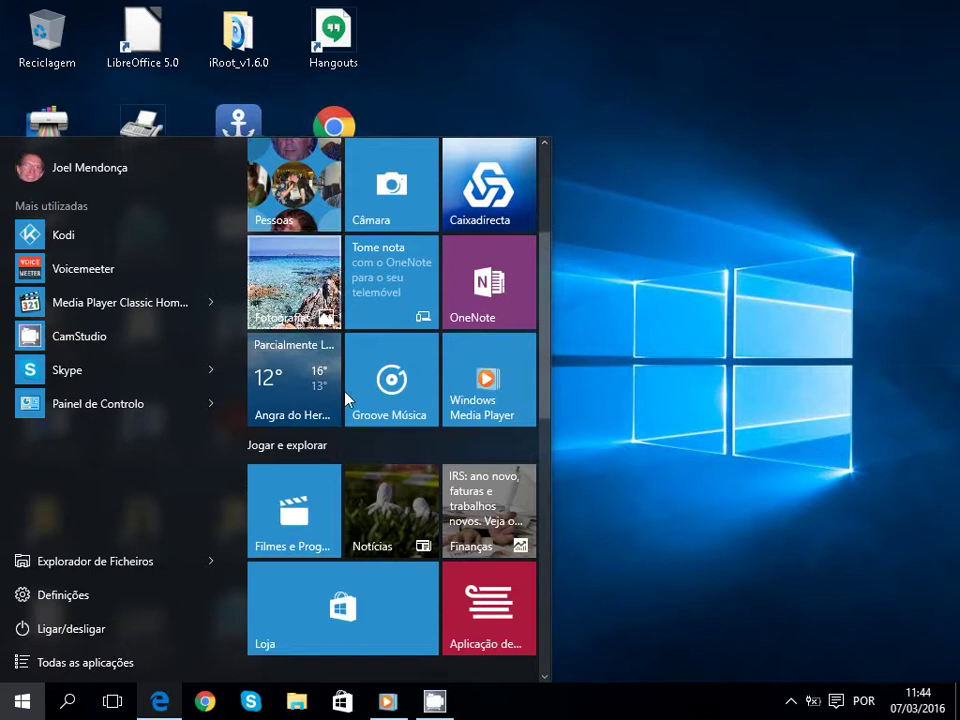
right_click(298, 200)
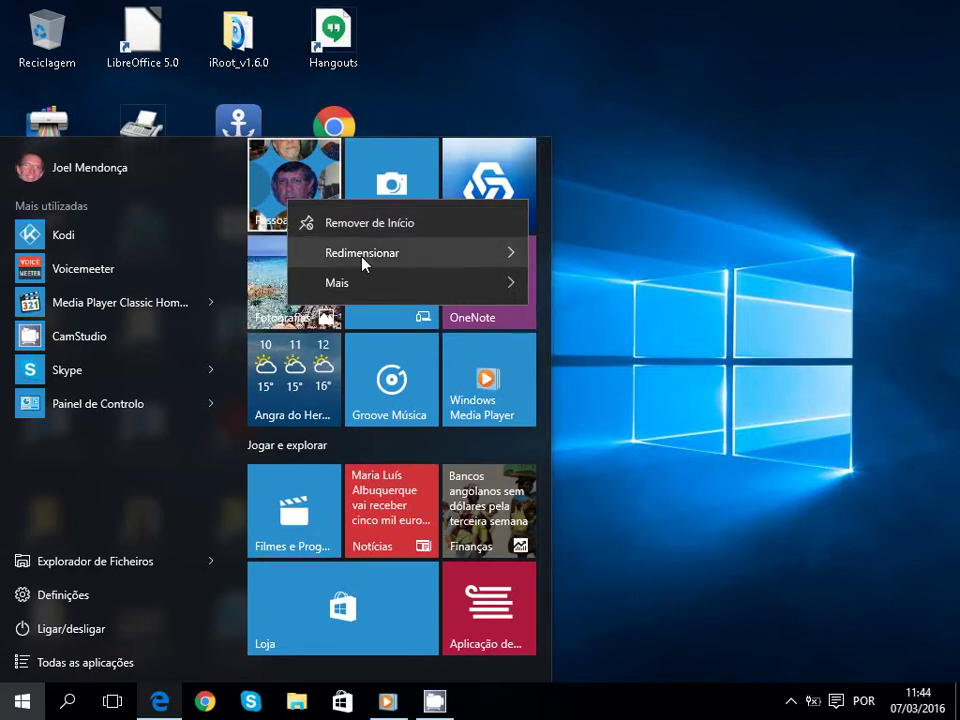
mouse_move(364, 257)
key(Escape)
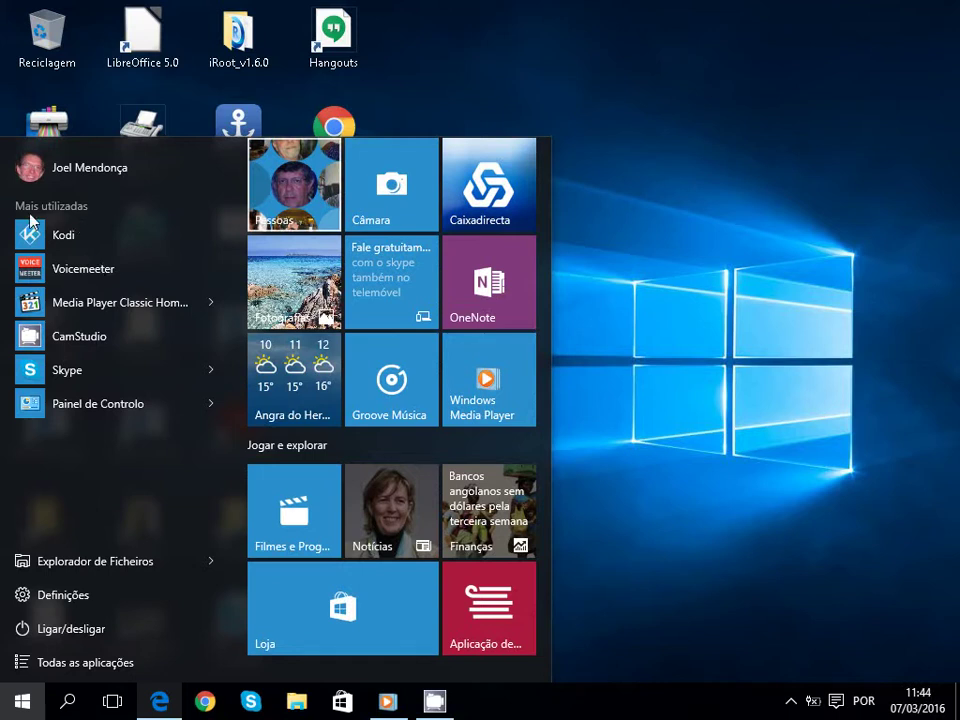
key(Escape)
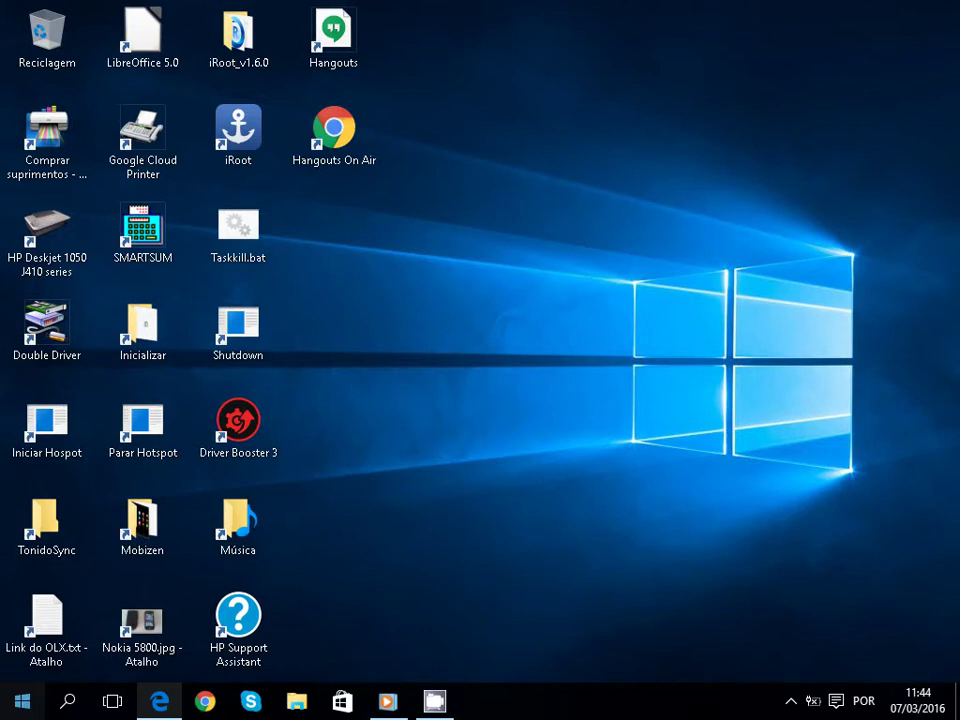
Show the user account options in the Start menu and dismiss them
click(22, 704)
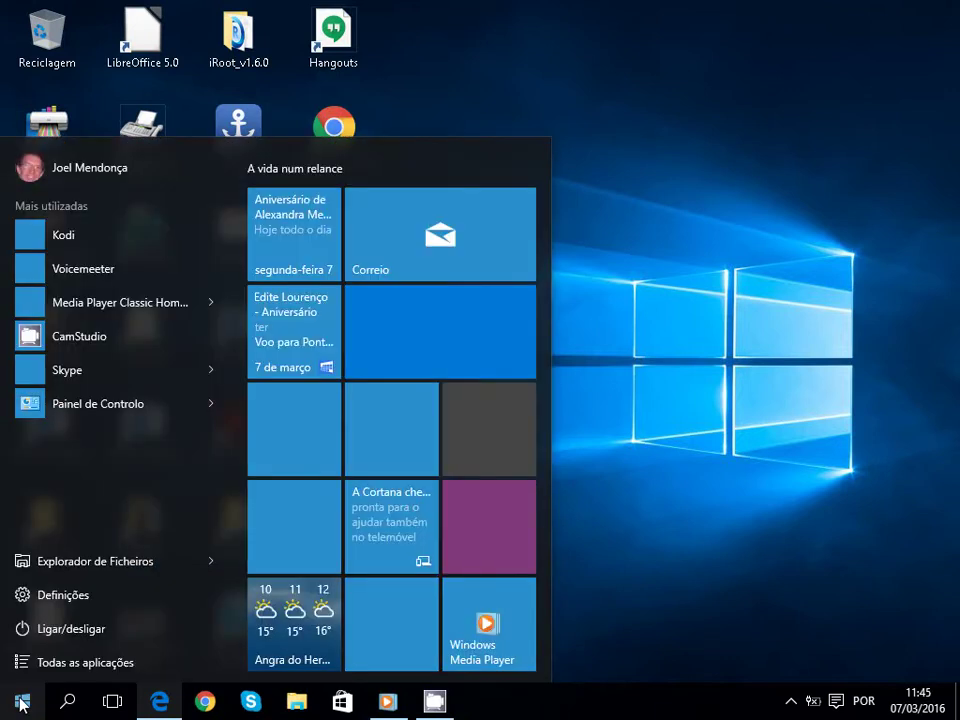
click(22, 704)
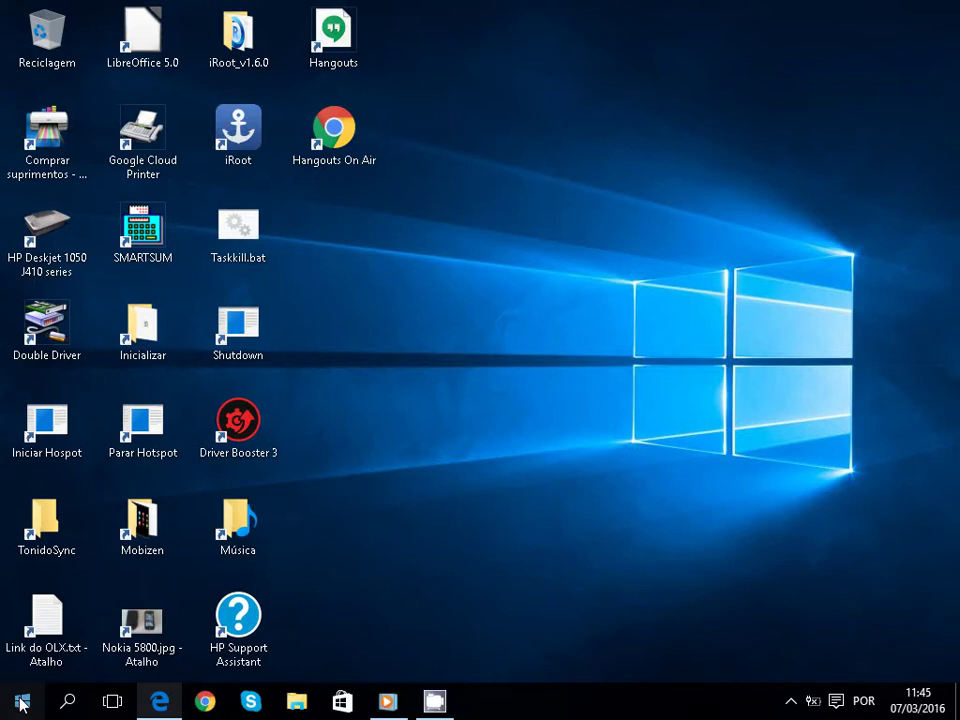
click(22, 704)
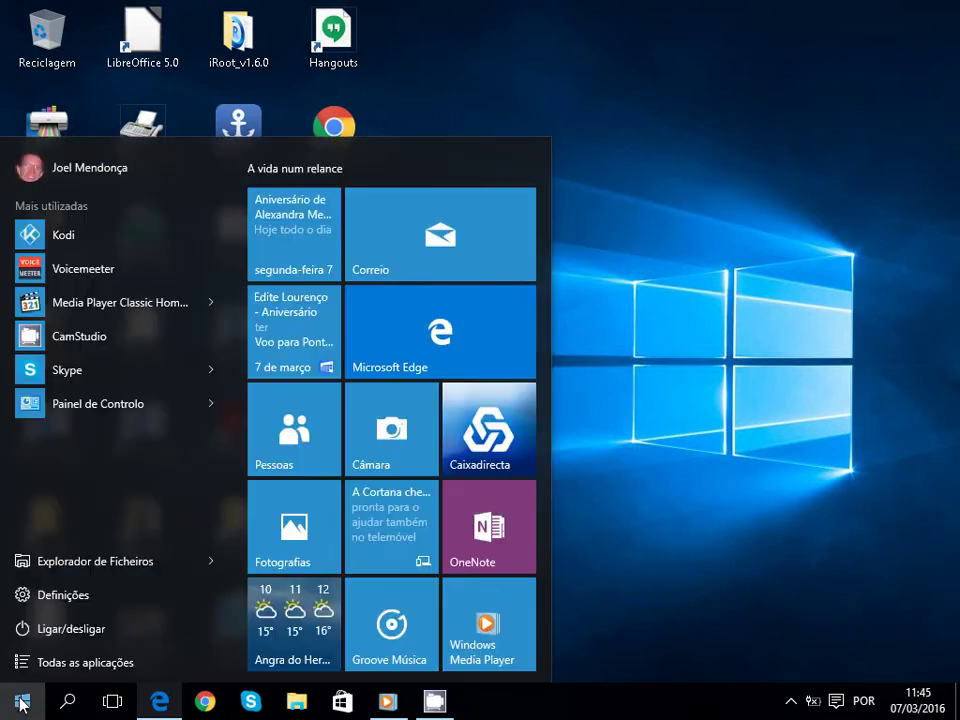
click(119, 172)
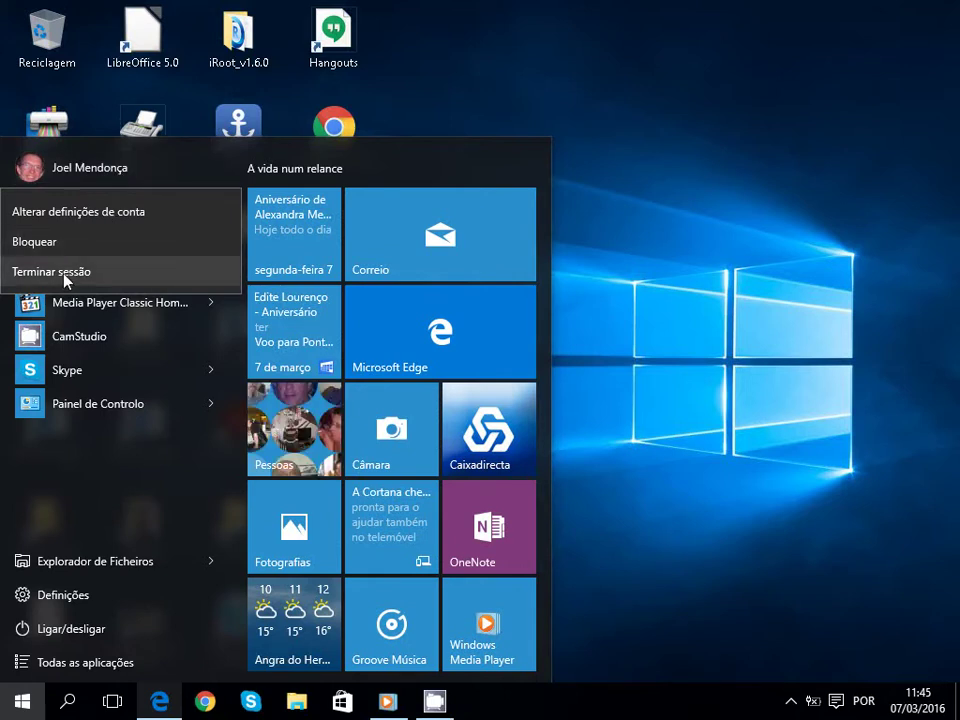
click(81, 664)
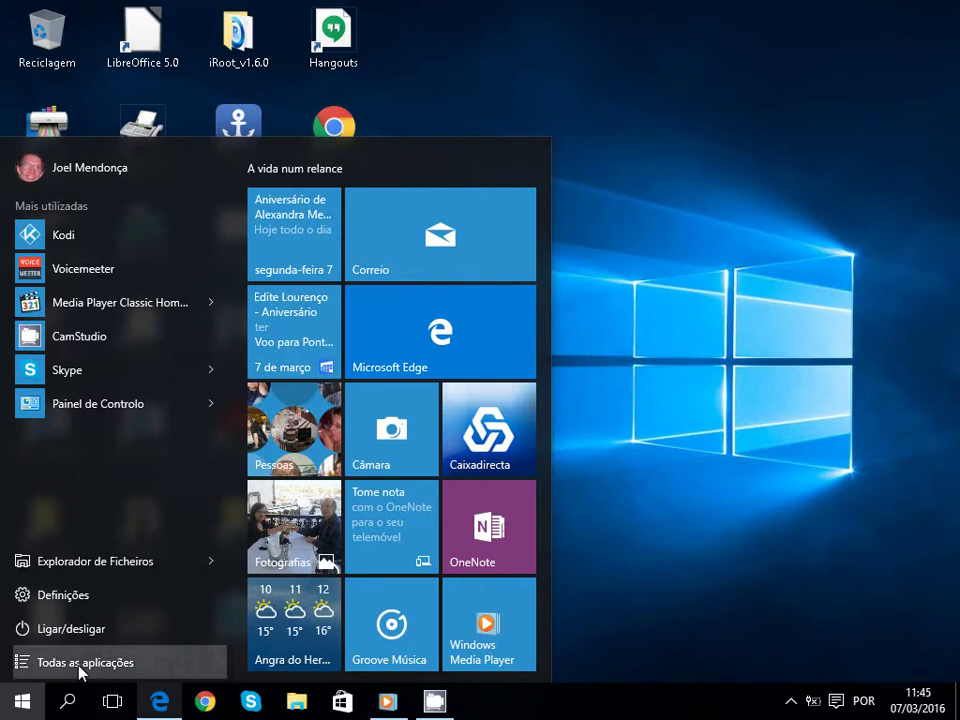
Browse the full list of installed applications and jump to those under the letter W
click(80, 668)
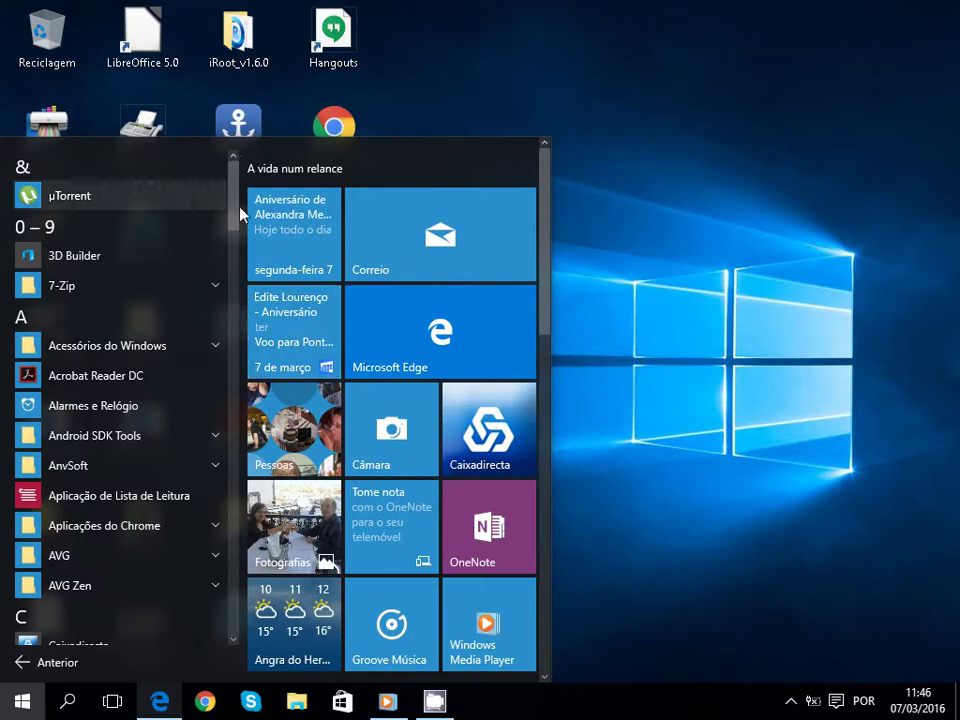
scroll(242, 226, down, 3)
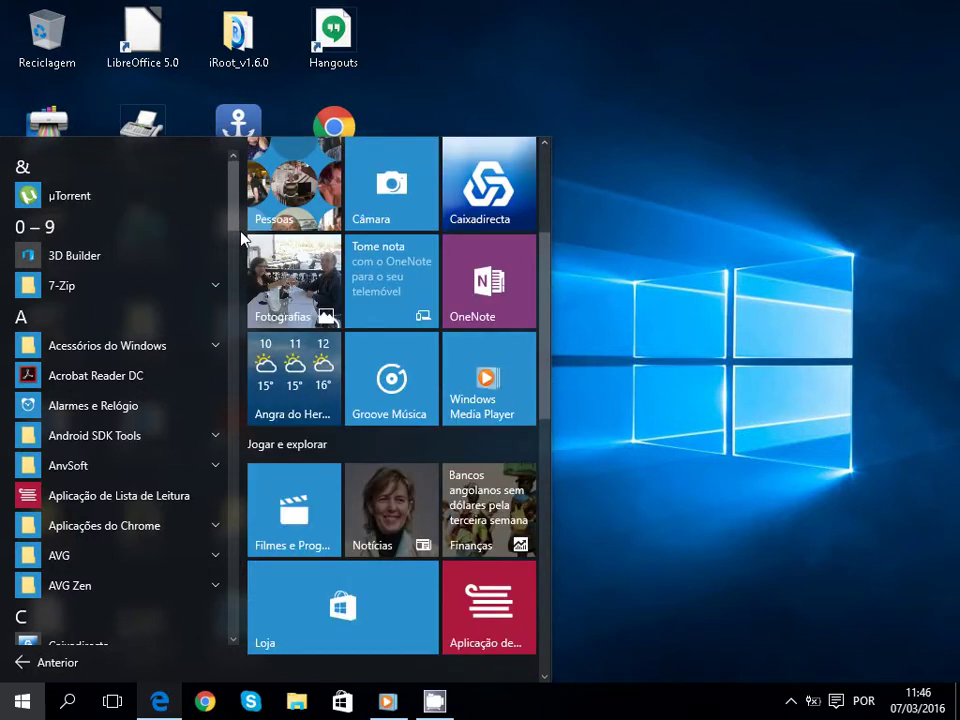
scroll(242, 237, down, 1)
scroll(233, 262, down, 15)
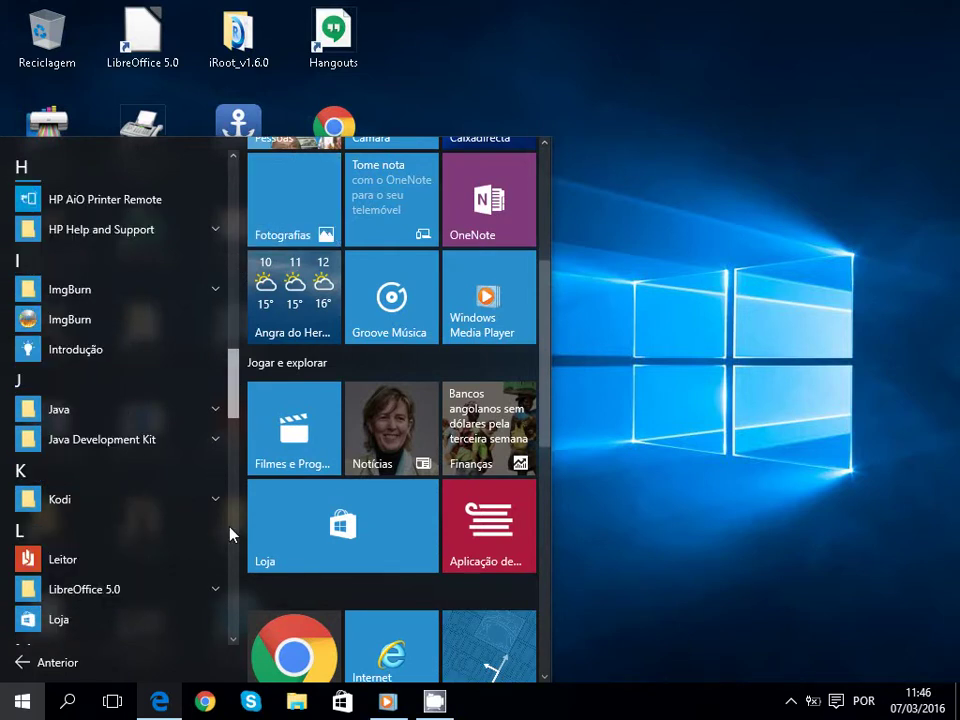
scroll(231, 534, down, 5)
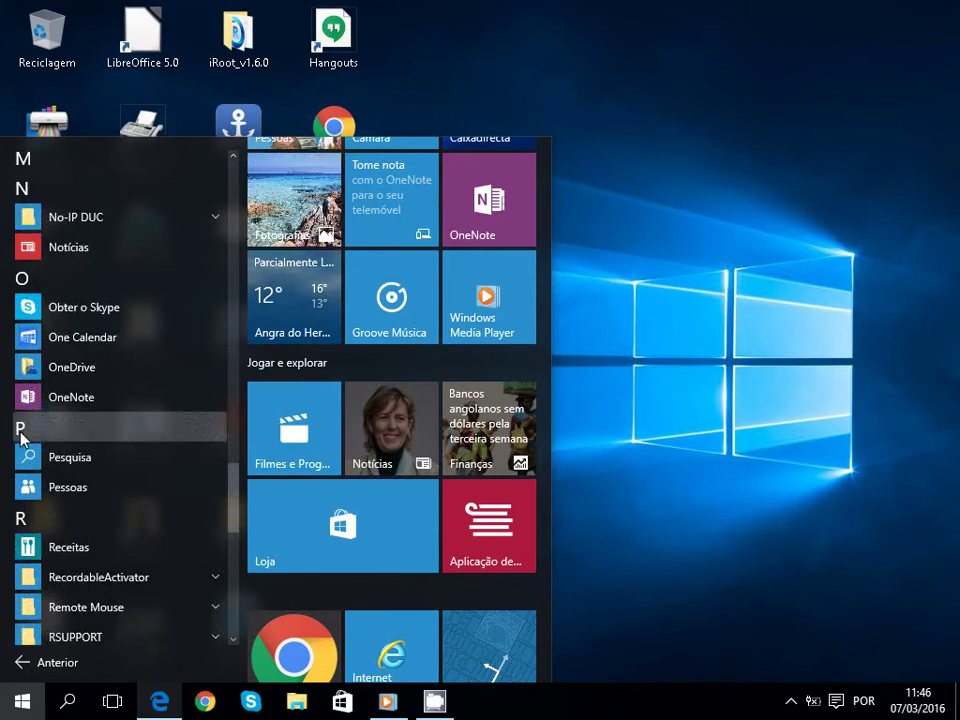
click(21, 435)
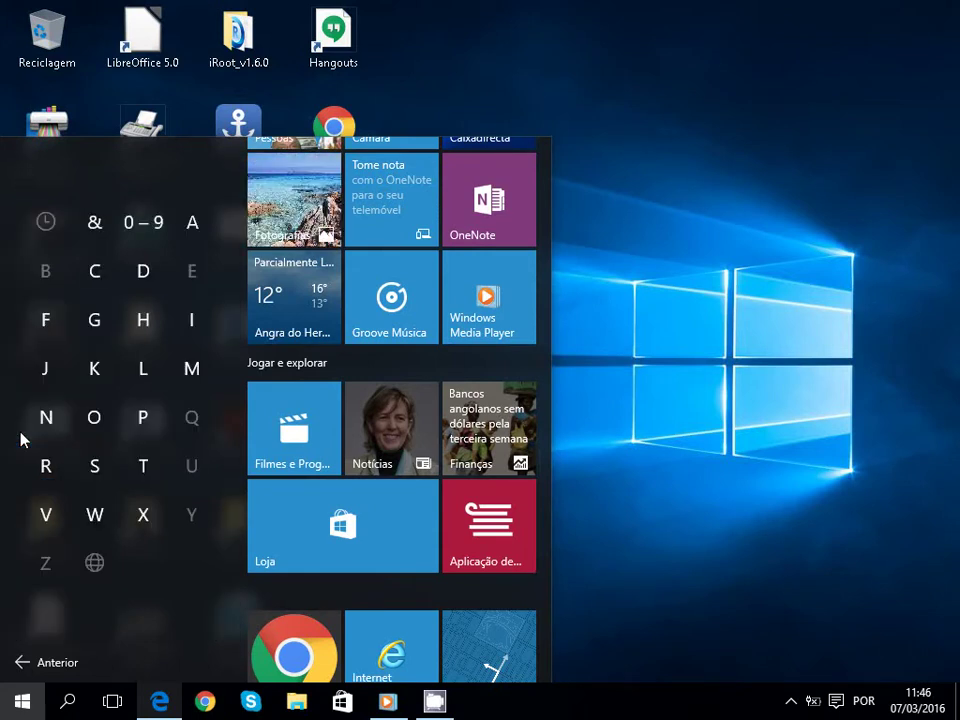
click(96, 515)
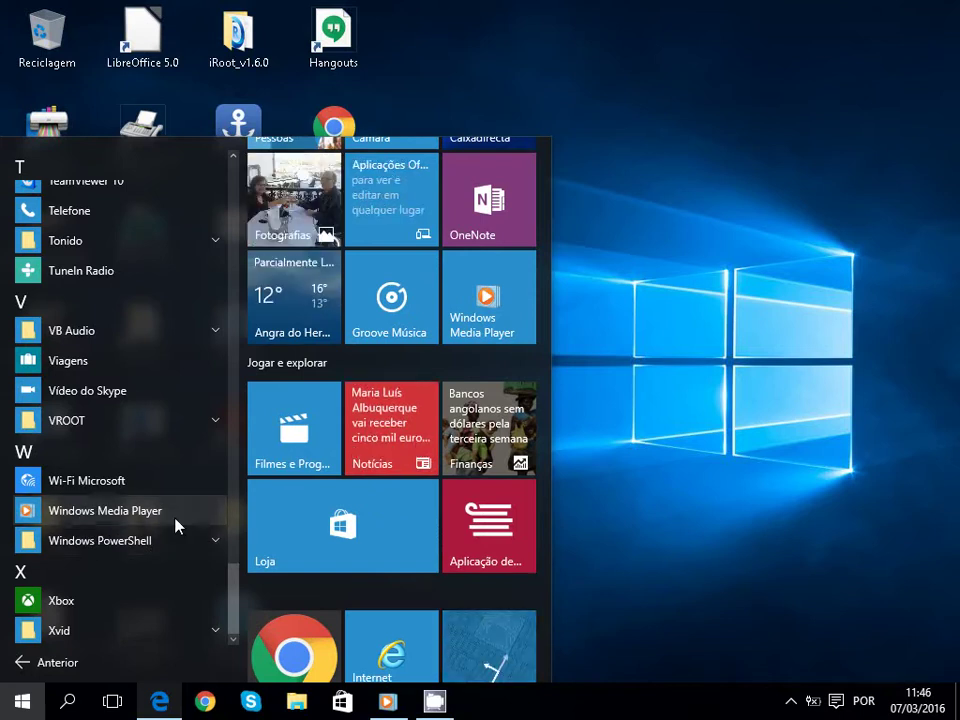
View the options available for the Fotografias tile and close the Start menu
right_click(293, 195)
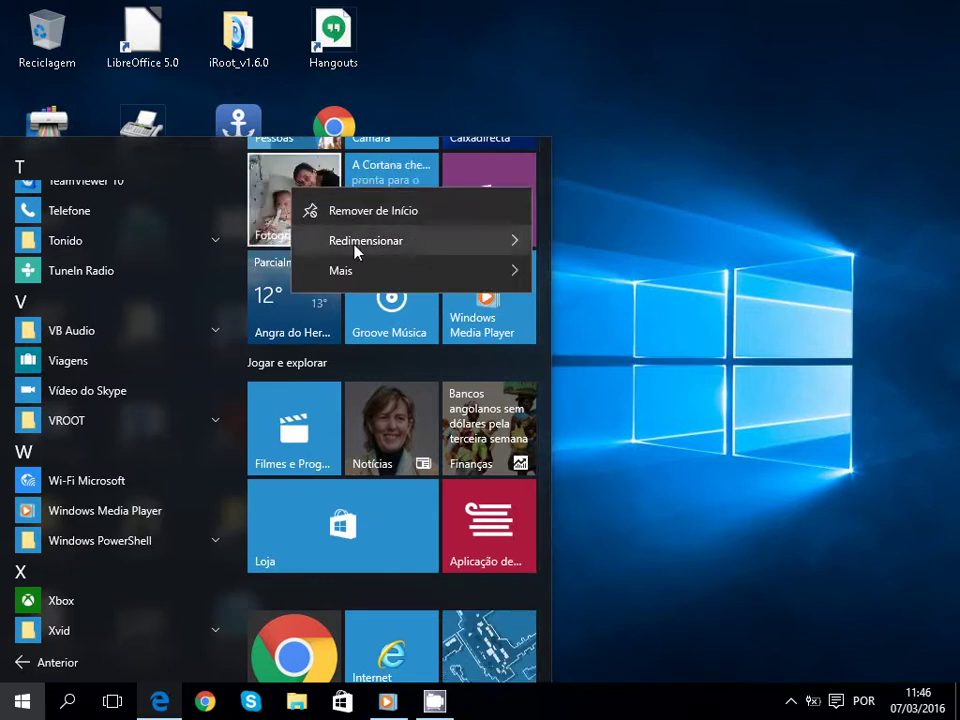
mouse_move(357, 251)
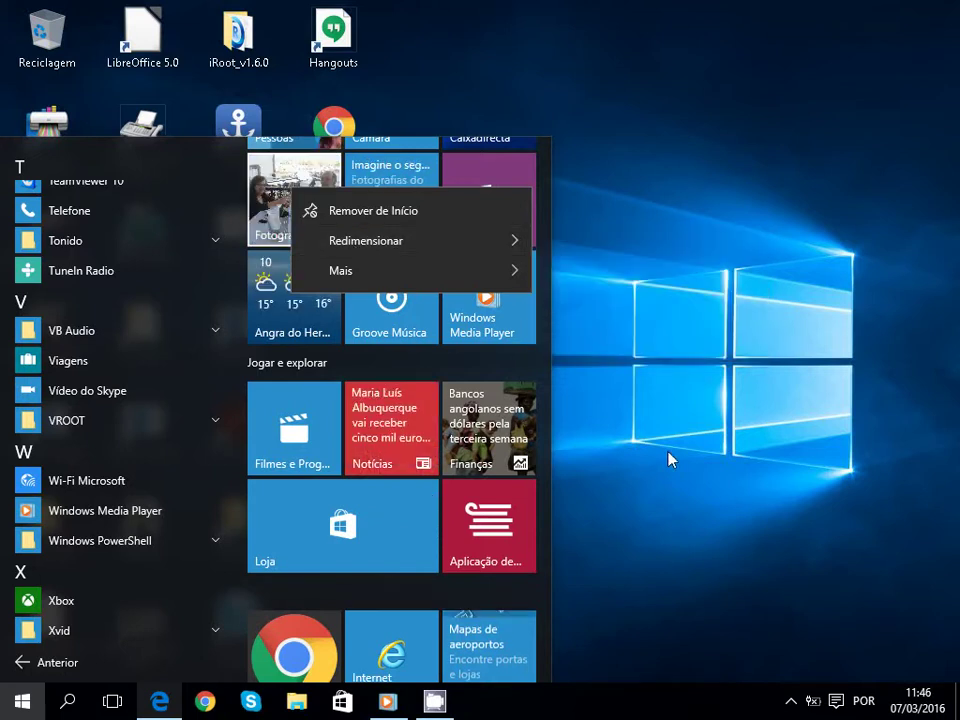
click(640, 467)
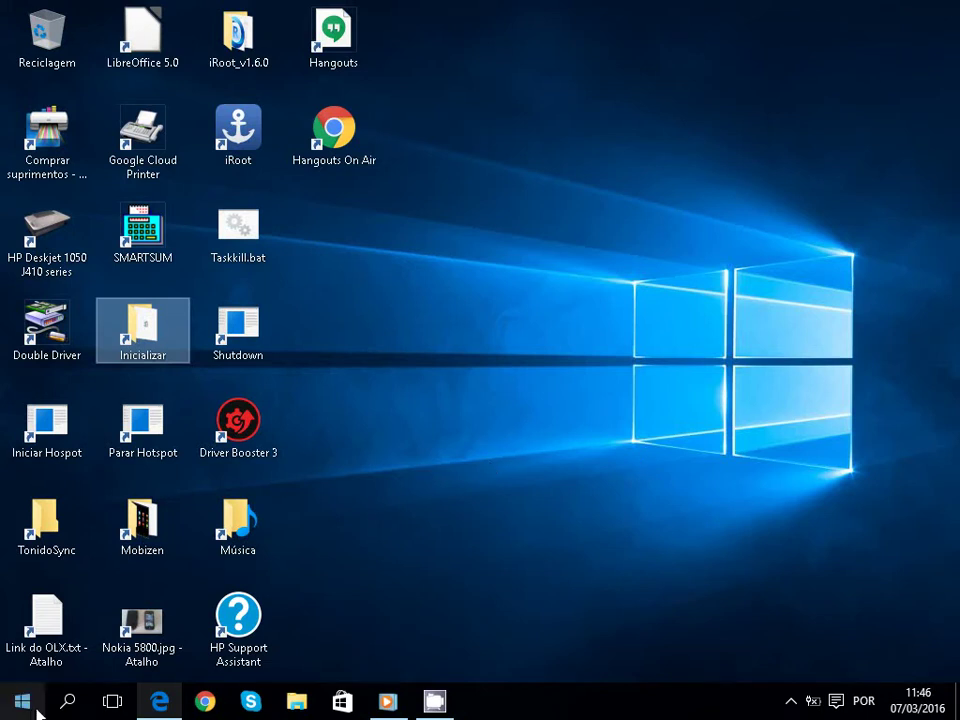
Create a second virtual desktop and open Media Player Classic Home Cinema on it
click(112, 702)
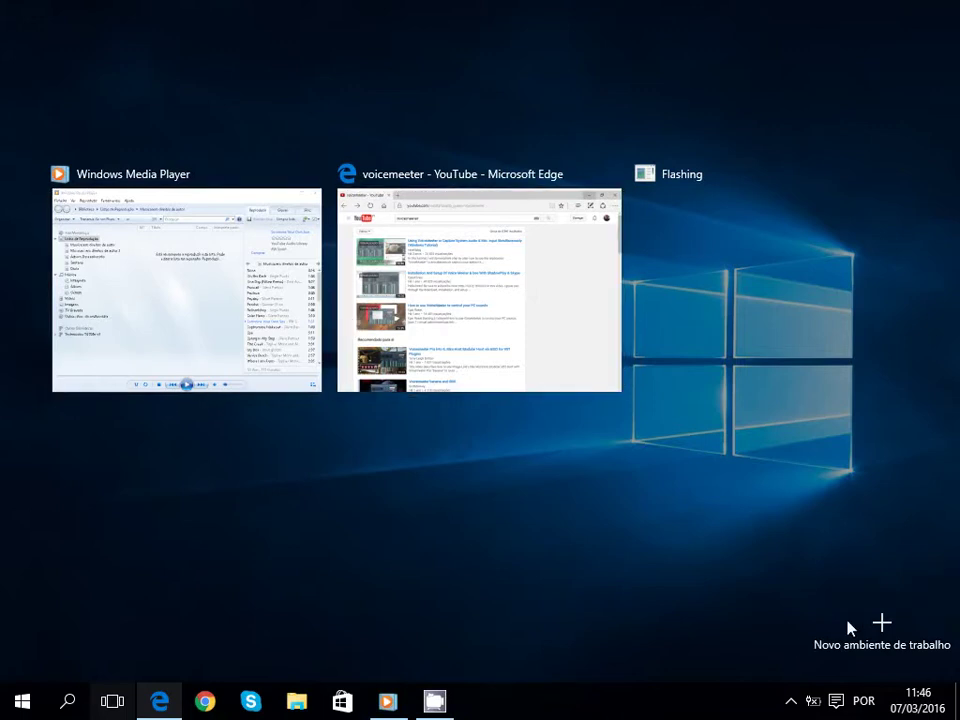
click(881, 626)
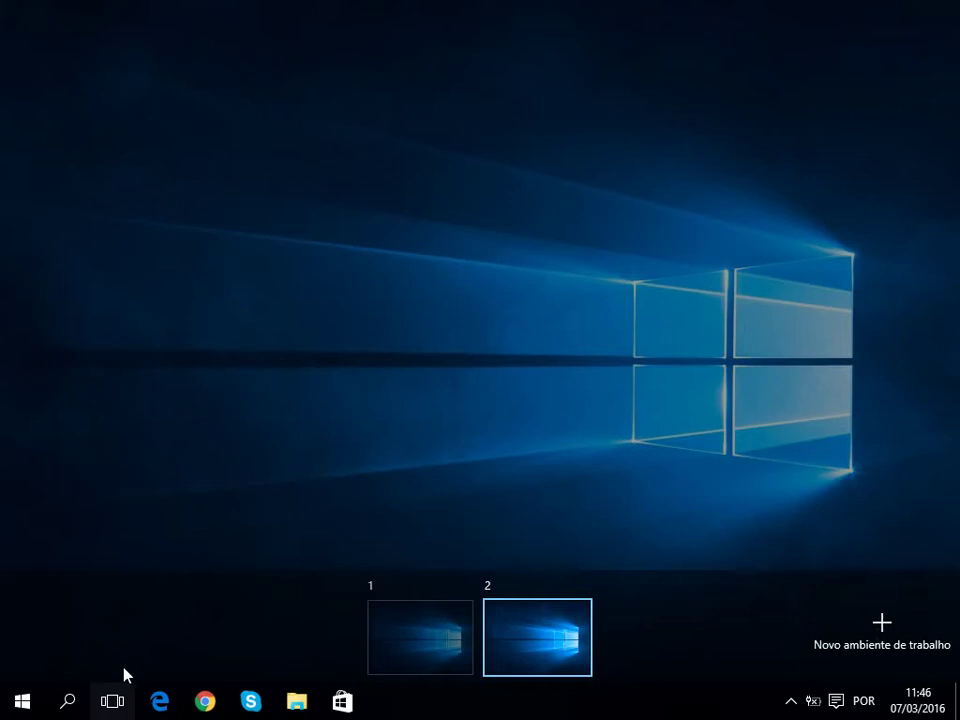
click(22, 705)
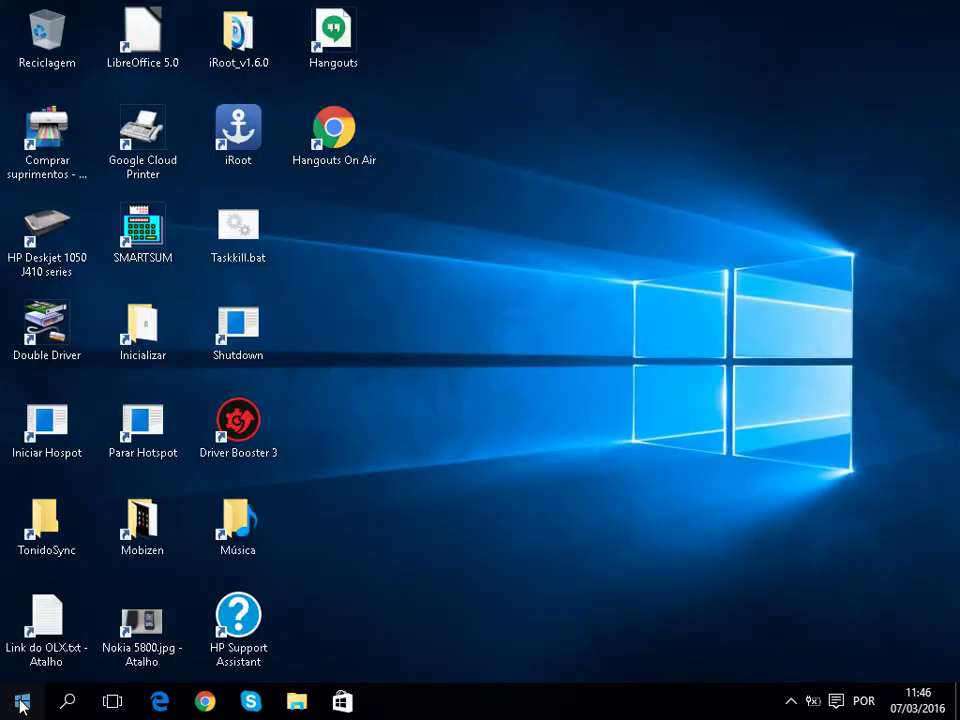
click(22, 705)
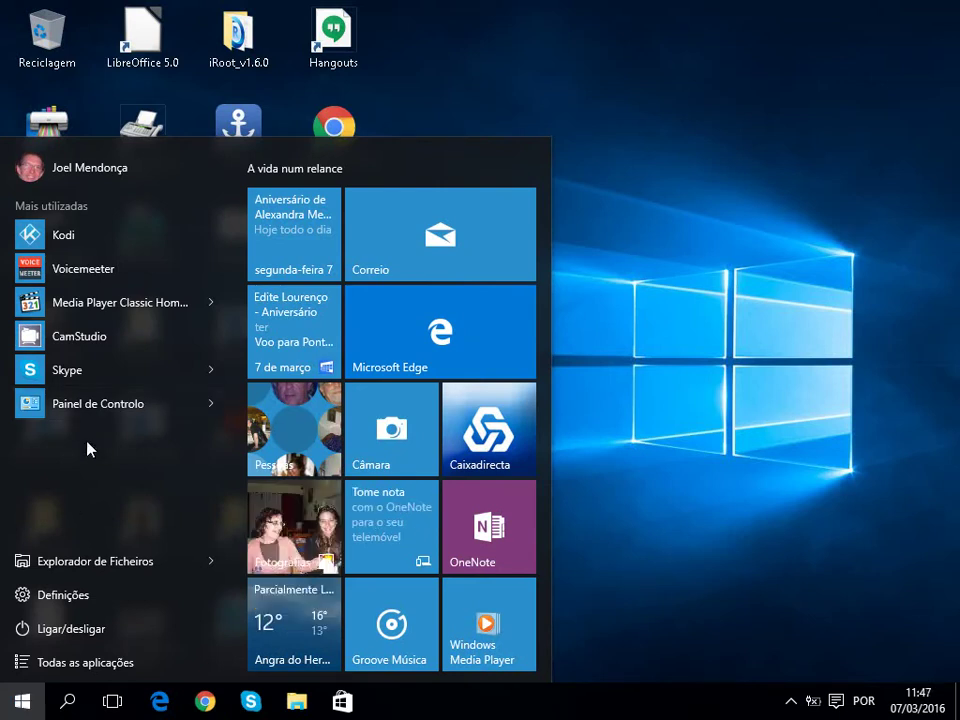
click(98, 305)
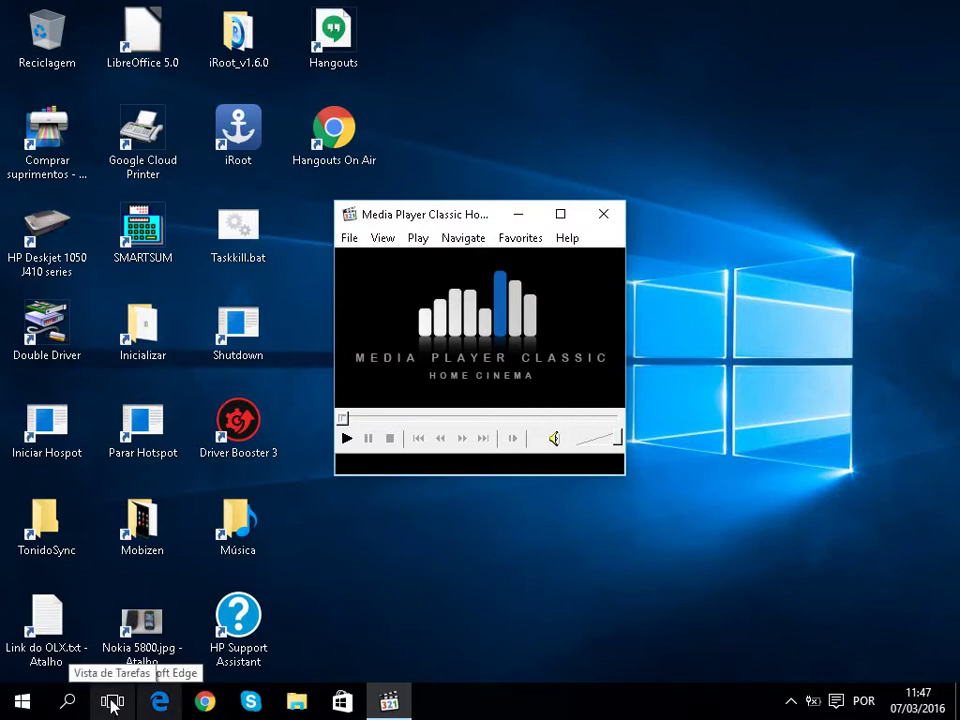
Preview the windows open on desktop 1 in Task View and return to desktop 2
click(110, 703)
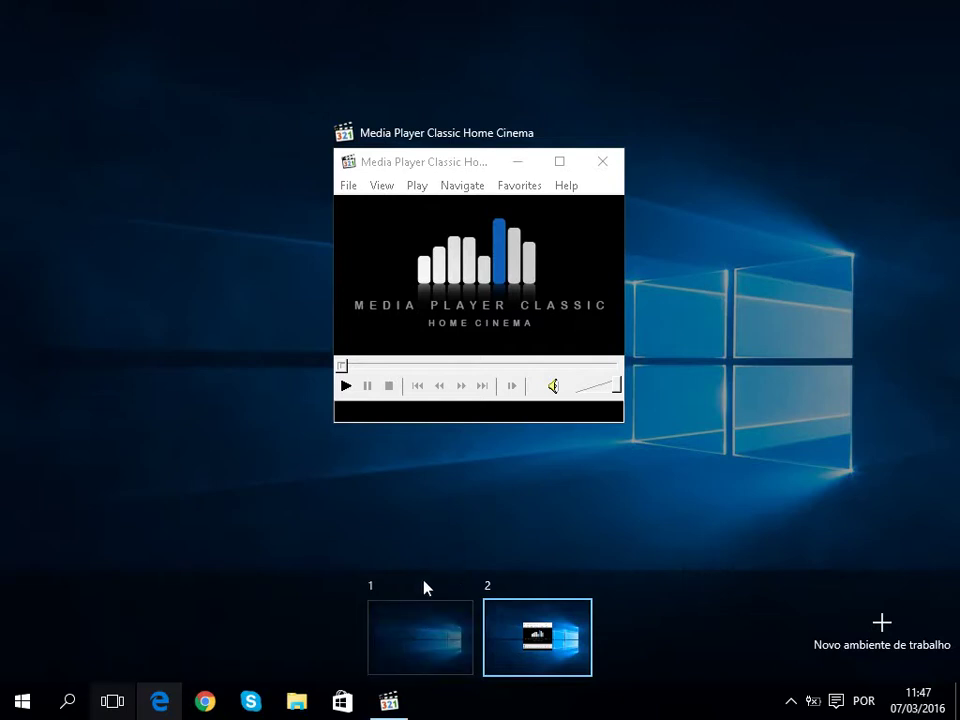
mouse_move(412, 590)
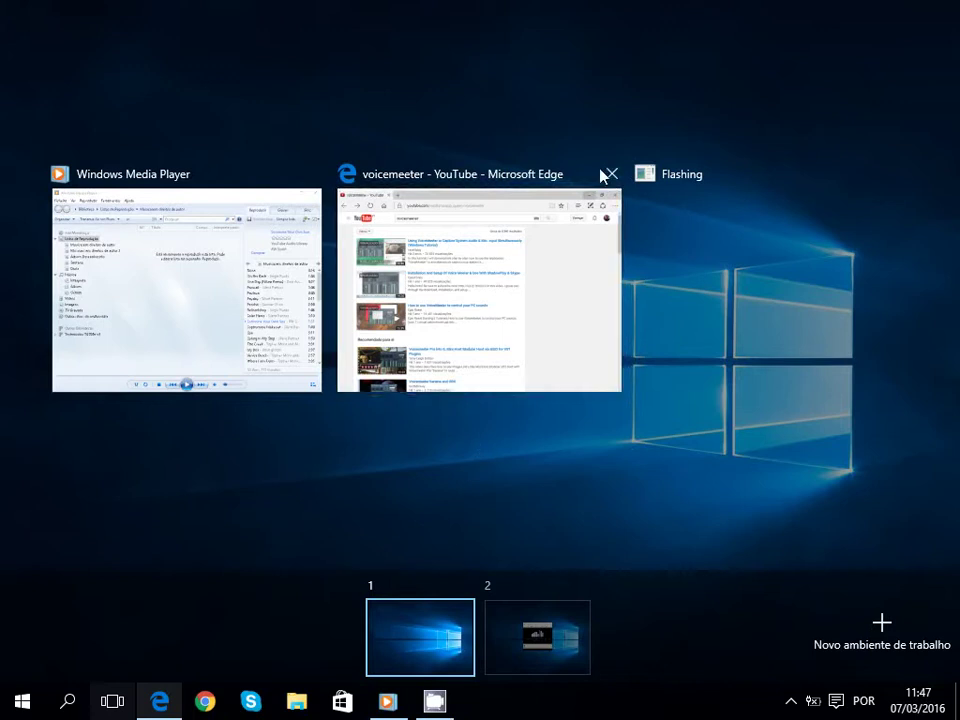
click(555, 645)
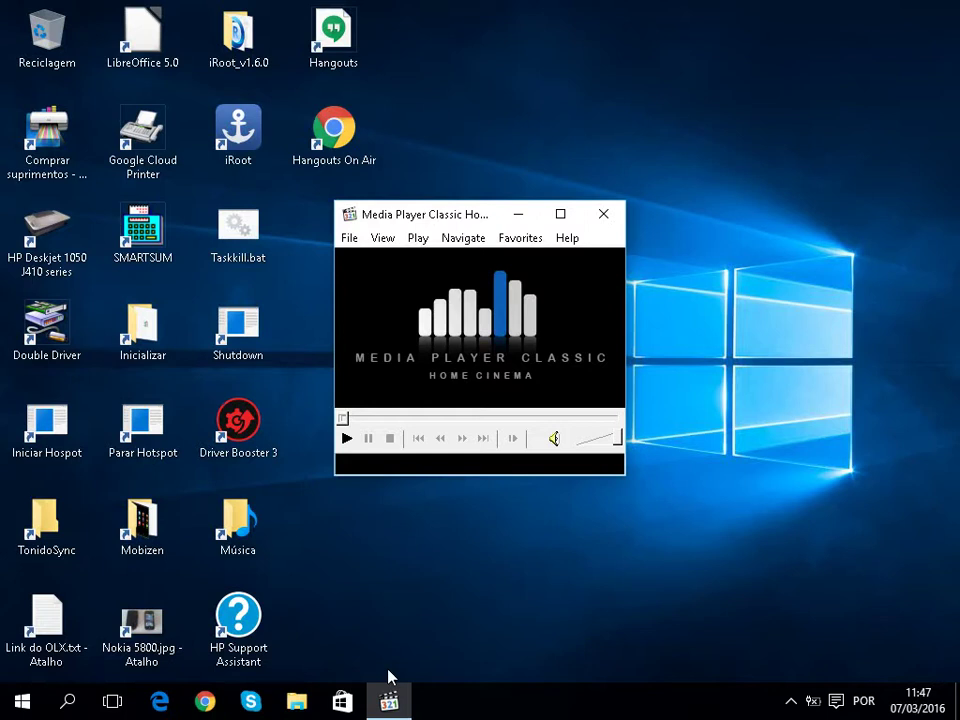
Close Media Player Classic from Task View, remove virtual desktop 2, and return to the remaining desktop
click(110, 703)
mouse_move(568, 253)
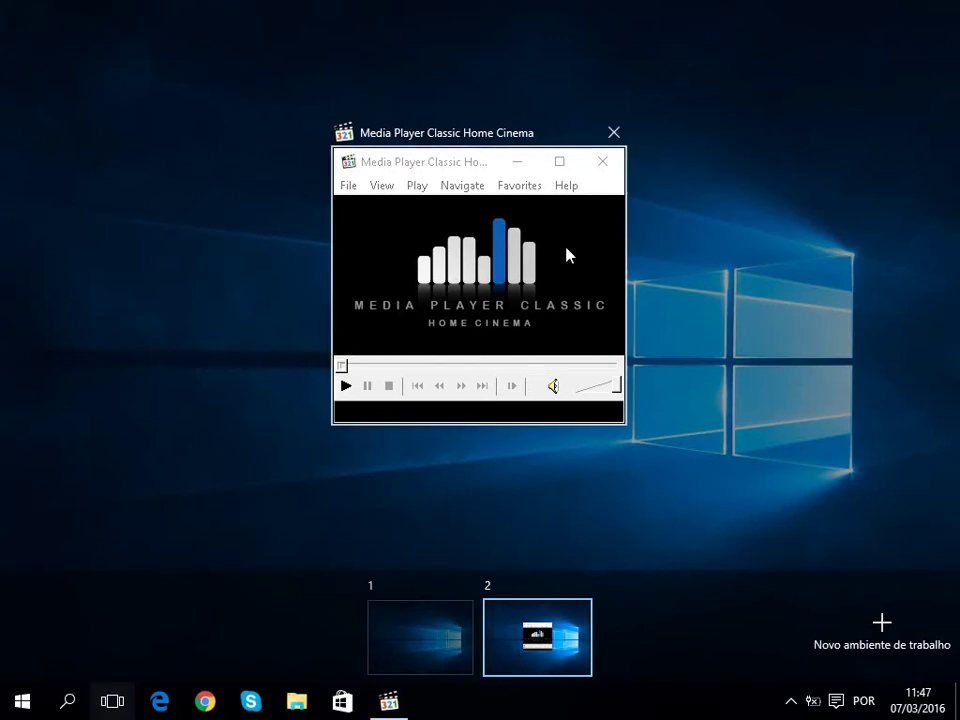
click(614, 135)
mouse_move(540, 636)
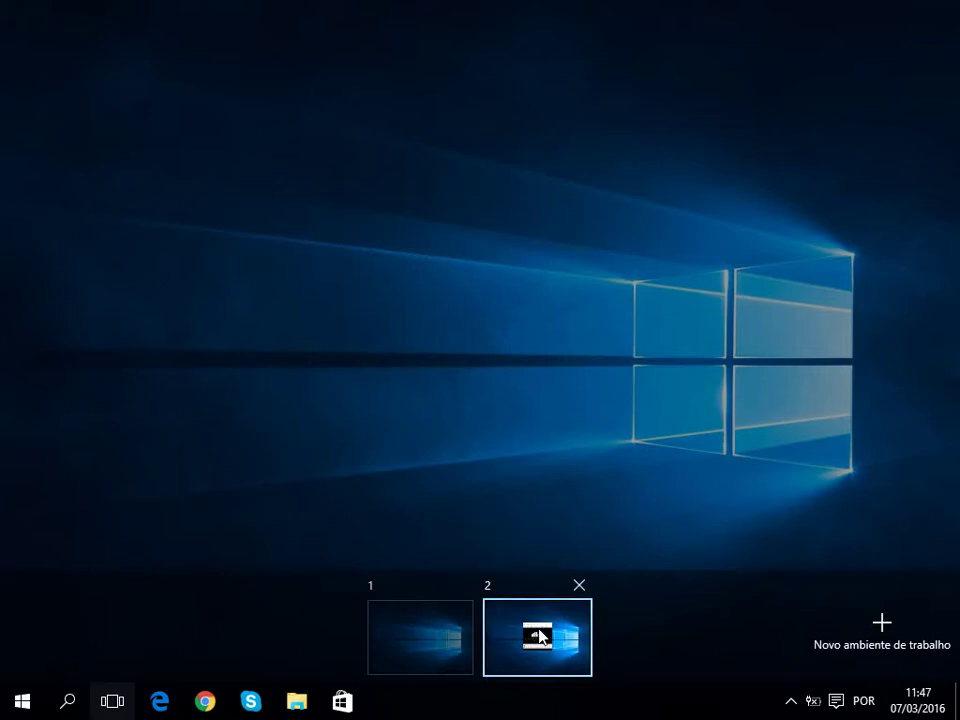
click(579, 586)
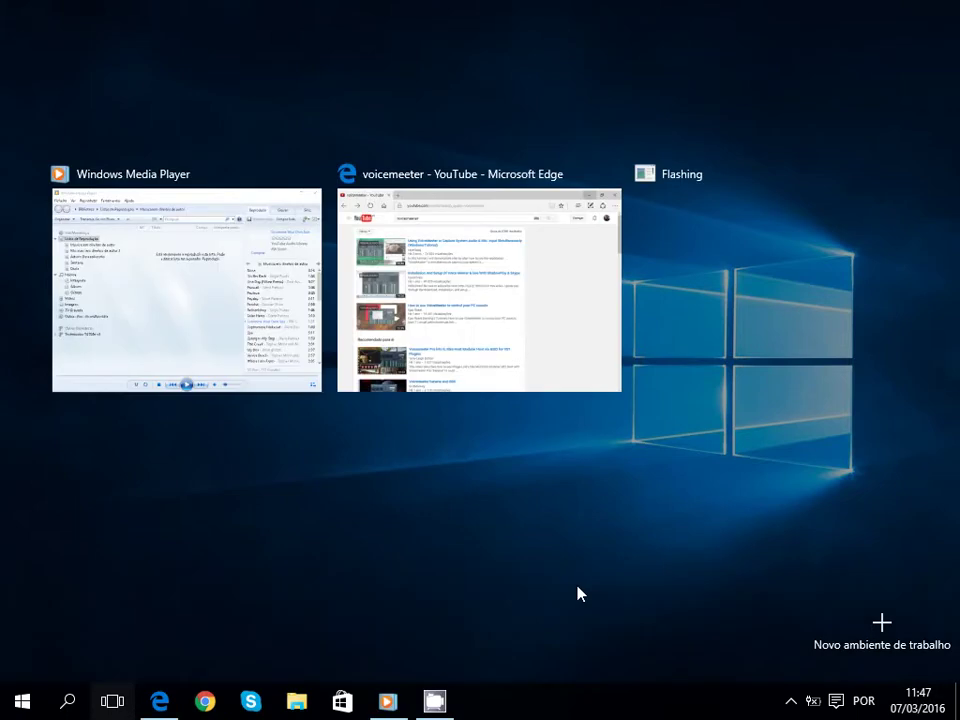
click(111, 703)
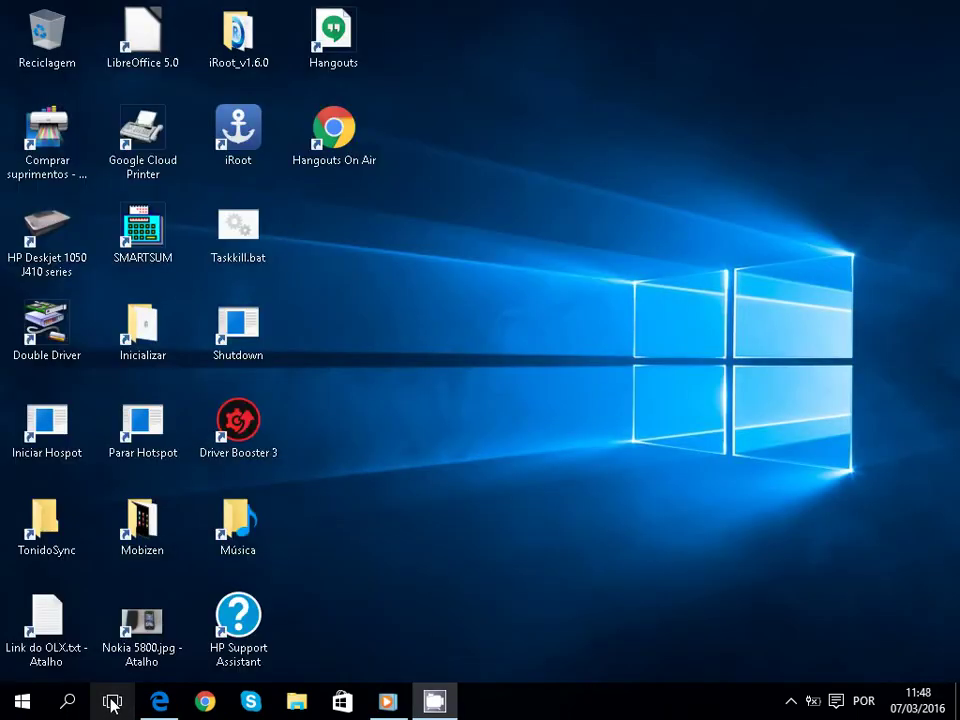
Bring up the Microsoft Edge window with the voicemeeter YouTube results through Task View and minimise it
click(111, 703)
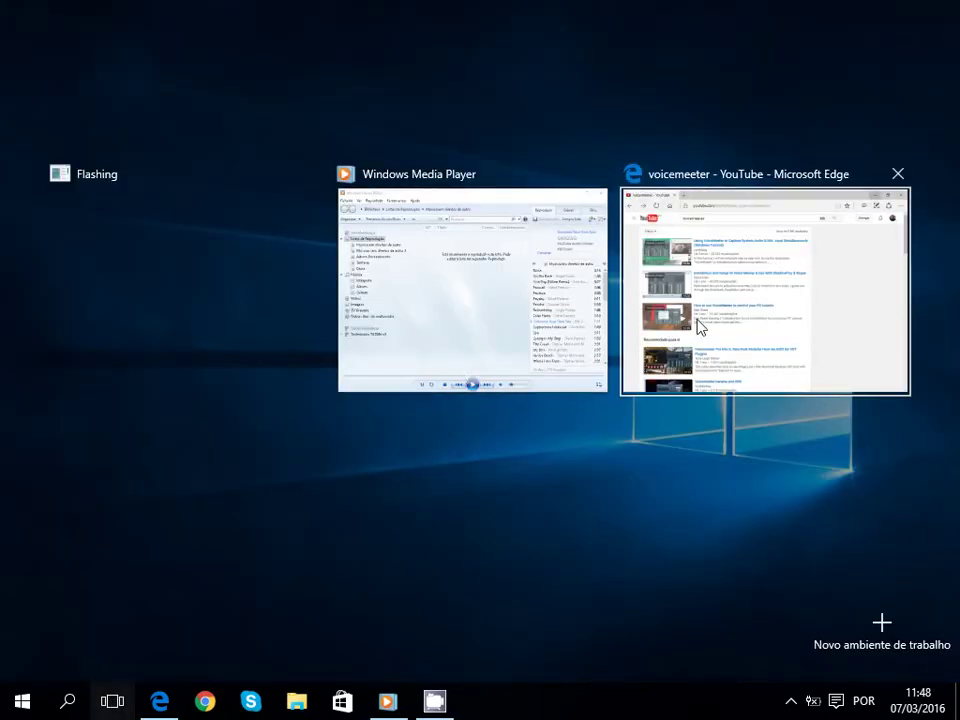
click(708, 376)
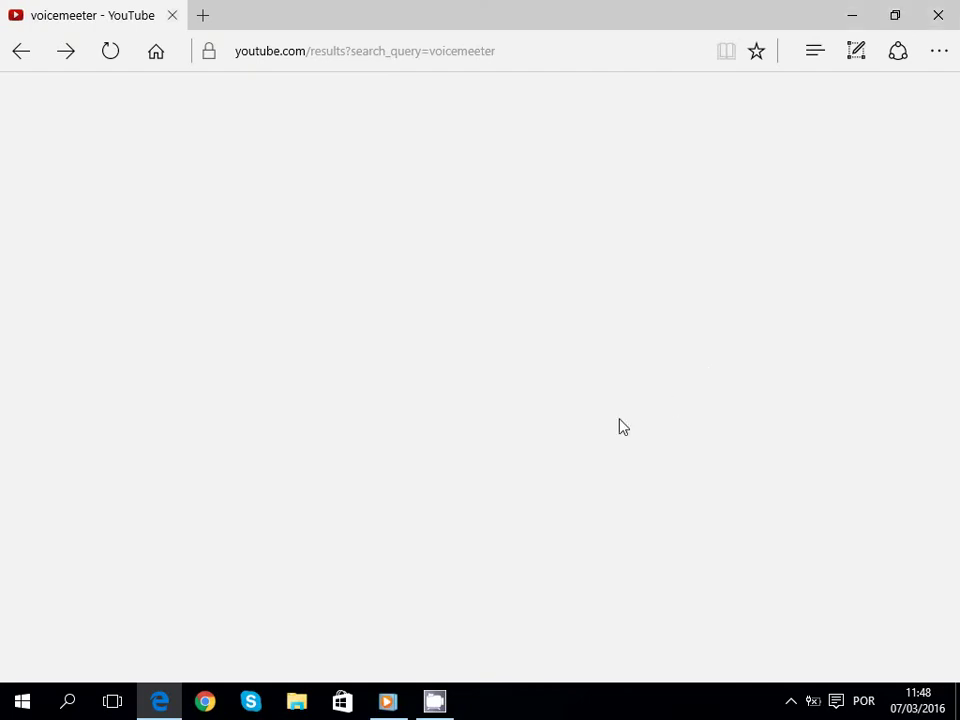
click(850, 17)
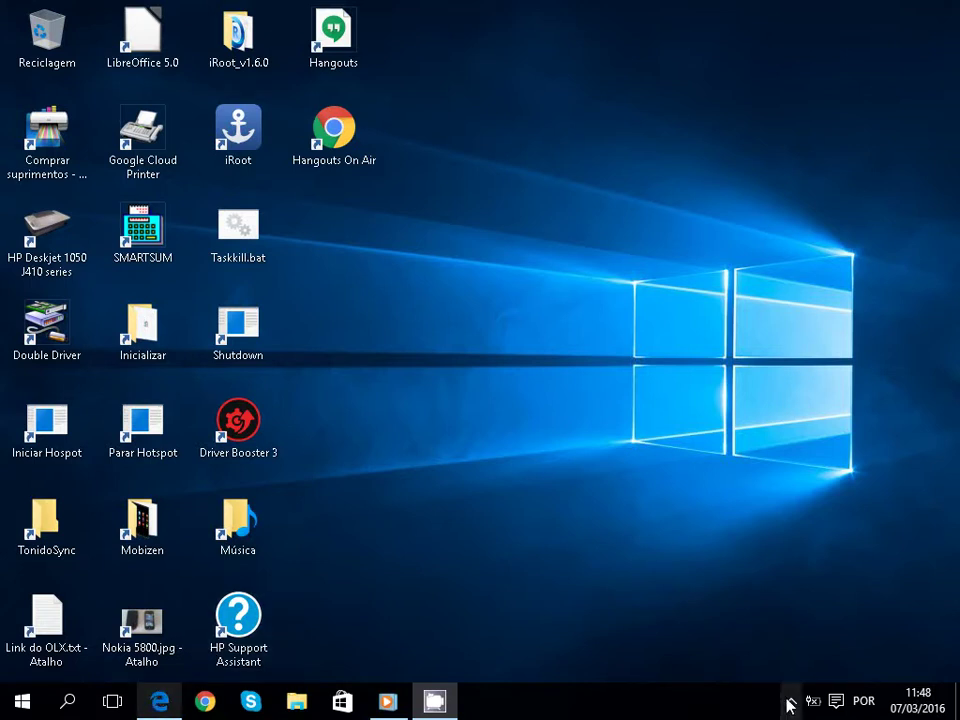
Bring Microsoft Edge back to the front, browse the Start menu tiles over it, and return to the voicemeeter results
click(160, 703)
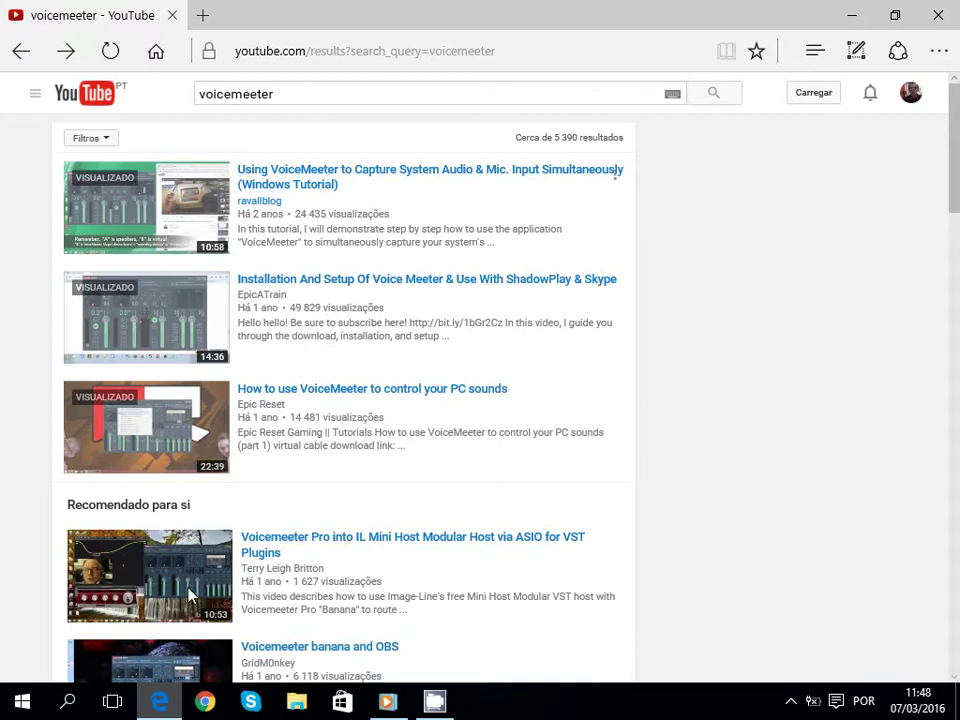
click(22, 705)
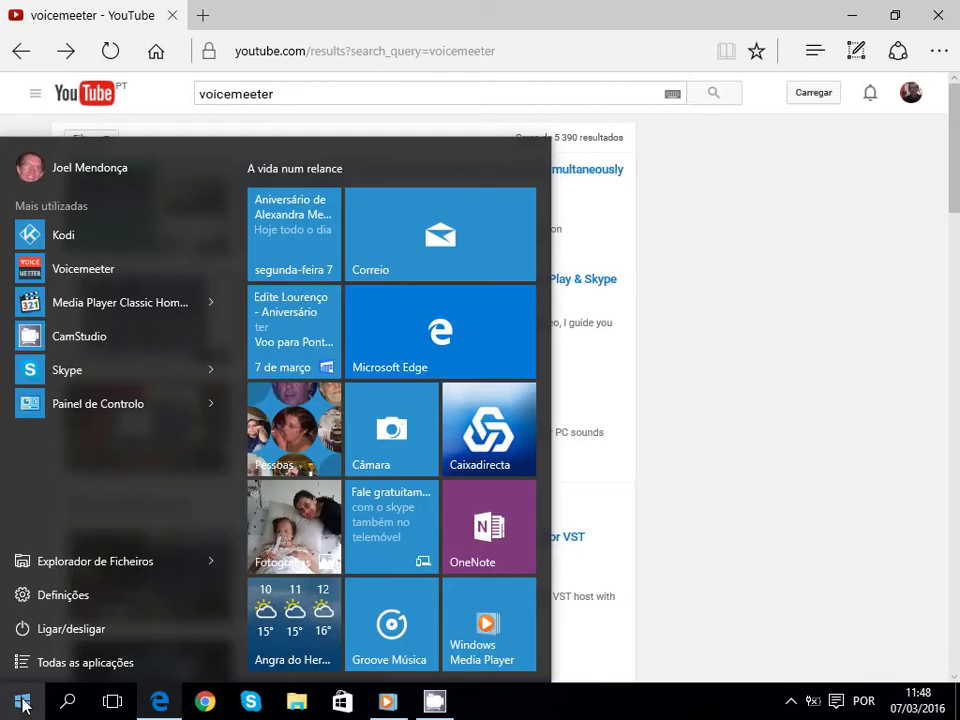
scroll(393, 528, down, 6)
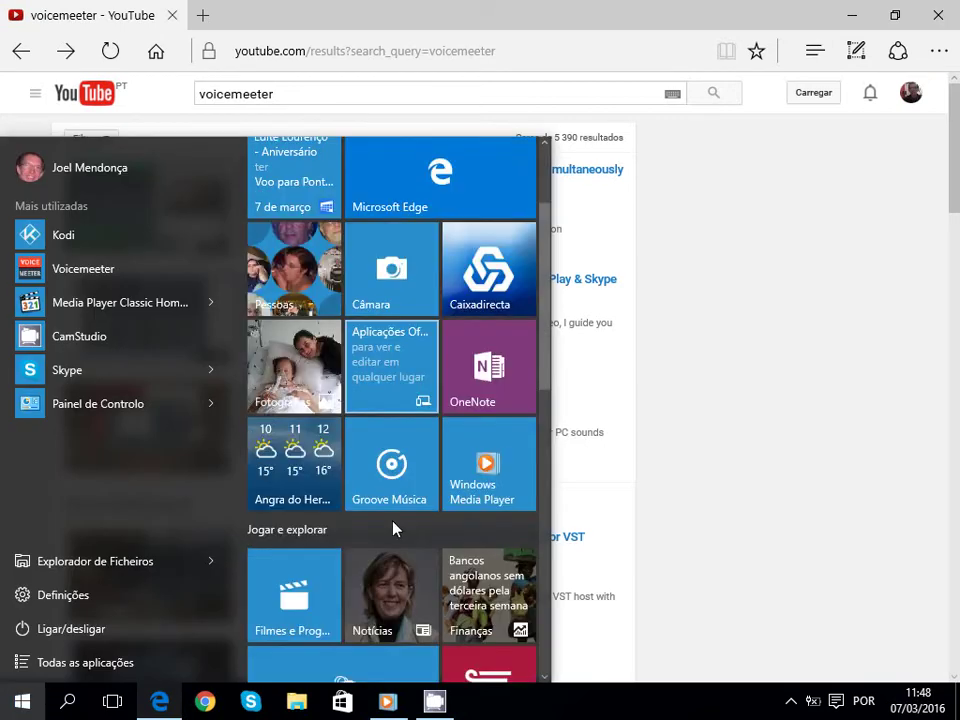
scroll(393, 528, down, 1)
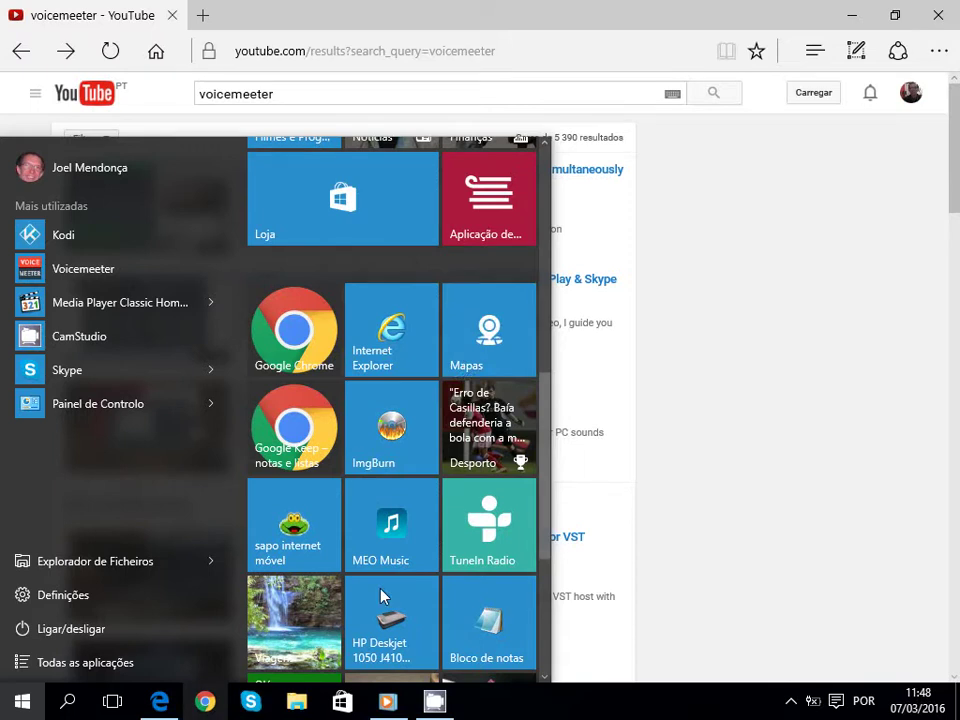
click(715, 445)
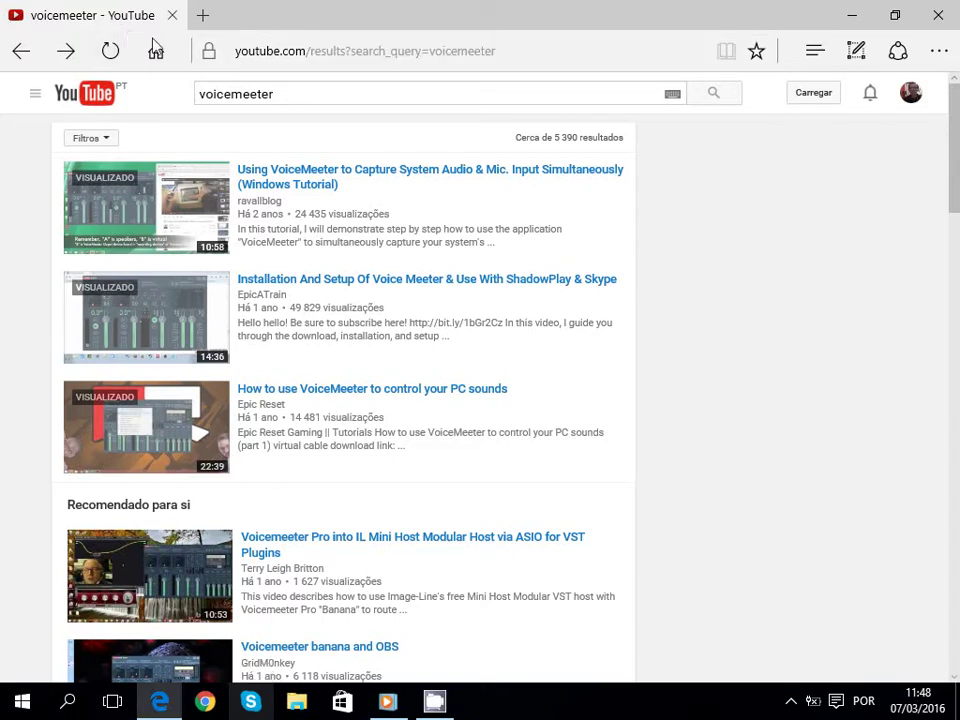
Show the reading list, then start a web note and circle the "Installation And Setup Of Voice Meeter" title with a red pen
click(815, 55)
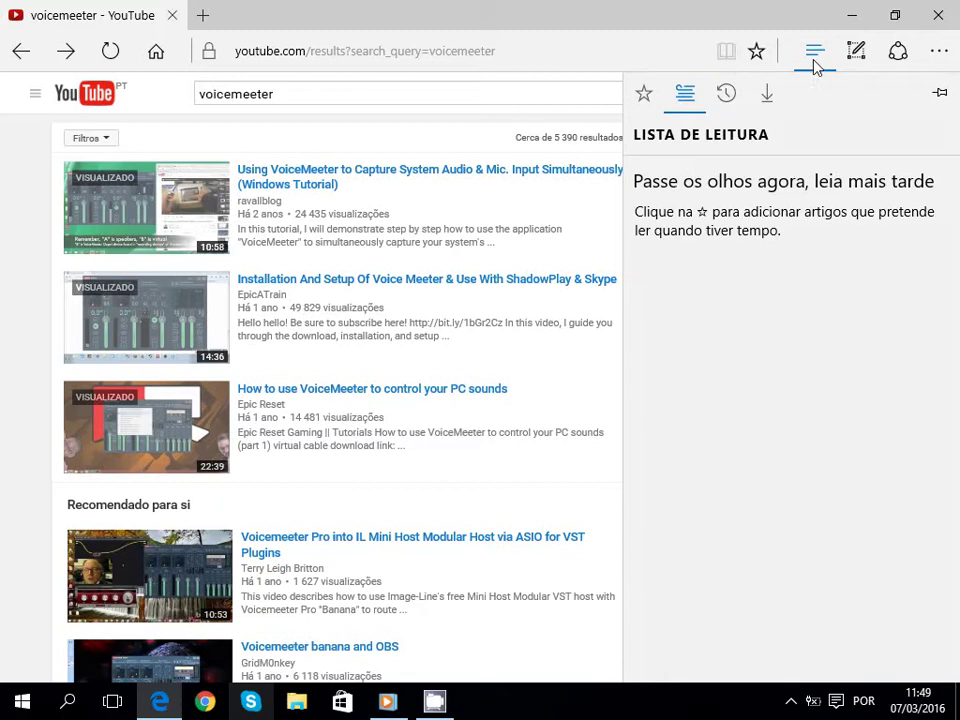
click(857, 58)
click(857, 58)
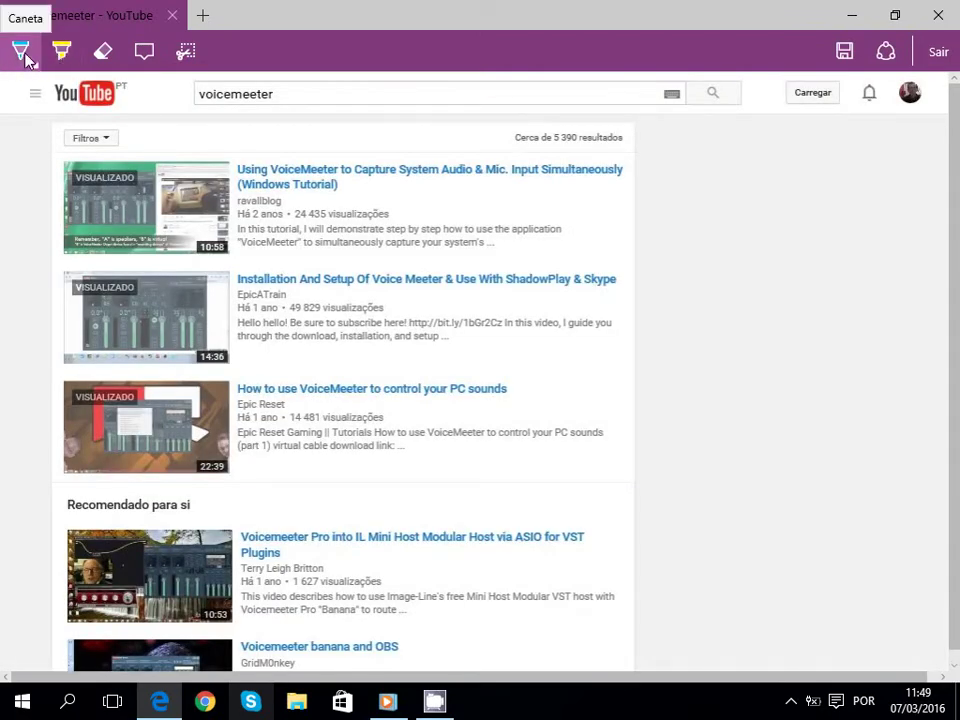
click(22, 52)
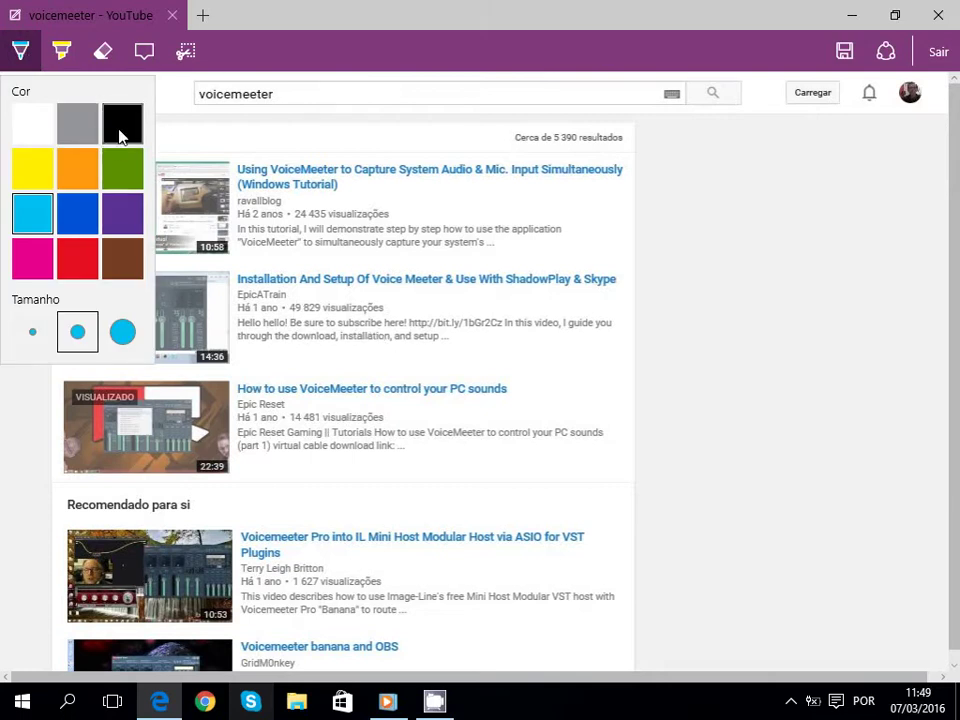
click(88, 256)
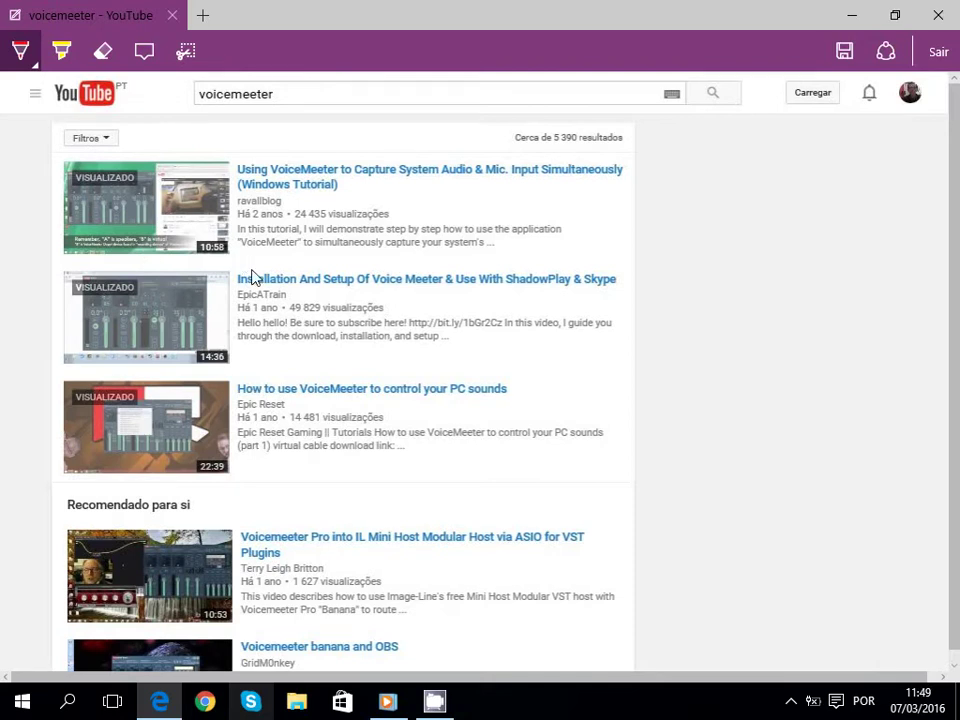
mouse_move(237, 268)
mouse_down()
mouse_move(572, 265)
mouse_move(634, 274)
mouse_move(643, 293)
mouse_move(572, 303)
mouse_move(302, 300)
mouse_move(237, 288)
mouse_move(228, 275)
mouse_move(238, 267)
mouse_up()
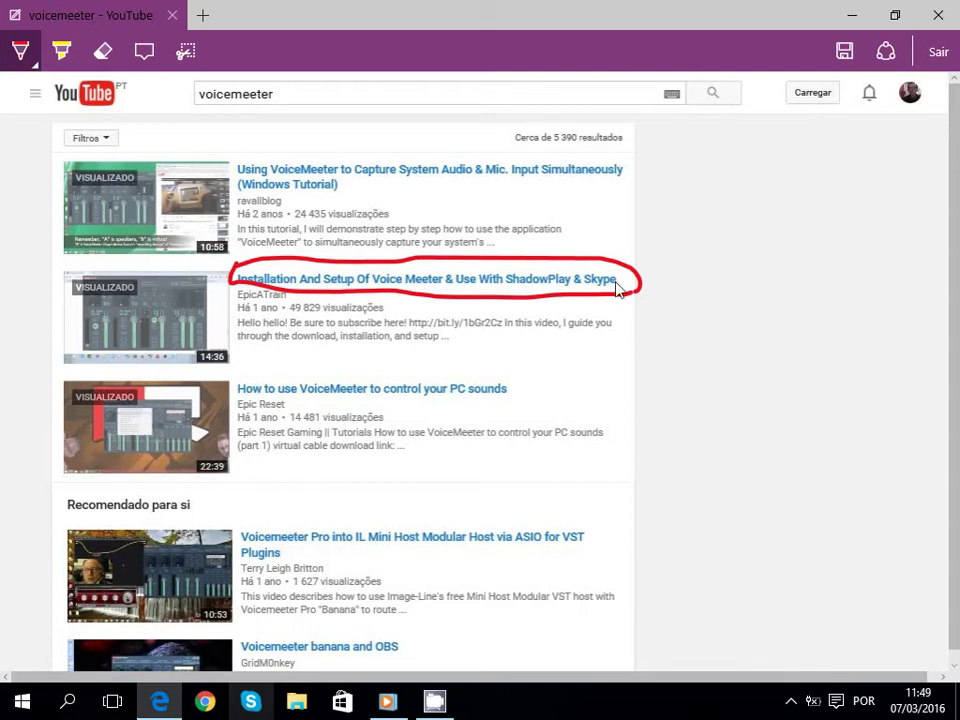
Save the web note to the reading list as "Notas Web - voicemeeter - YouTube" and exit note mode
click(845, 52)
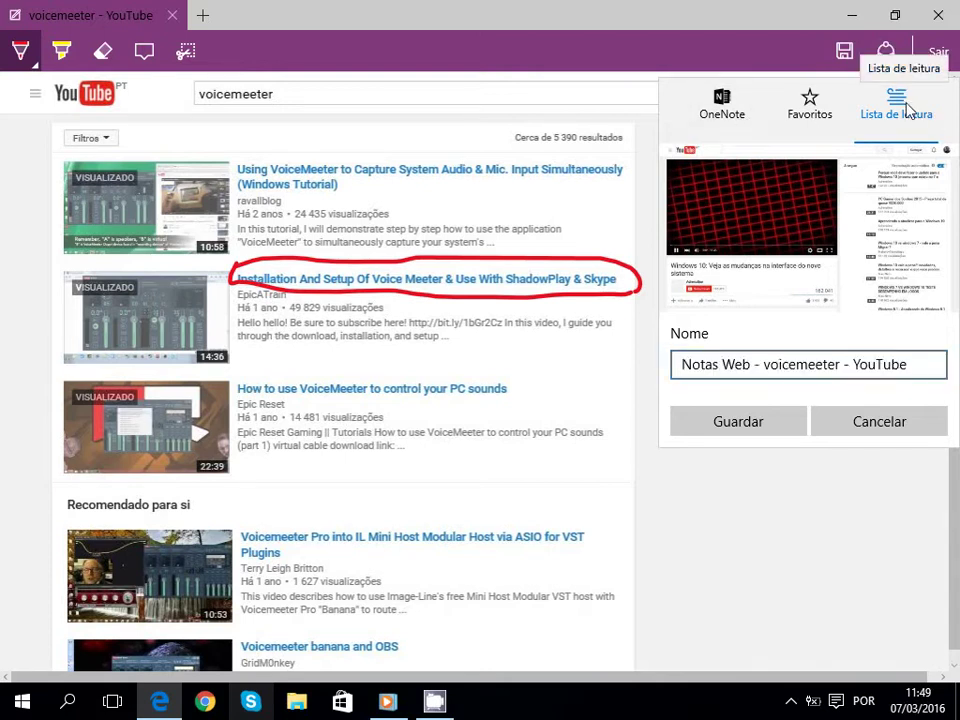
click(737, 423)
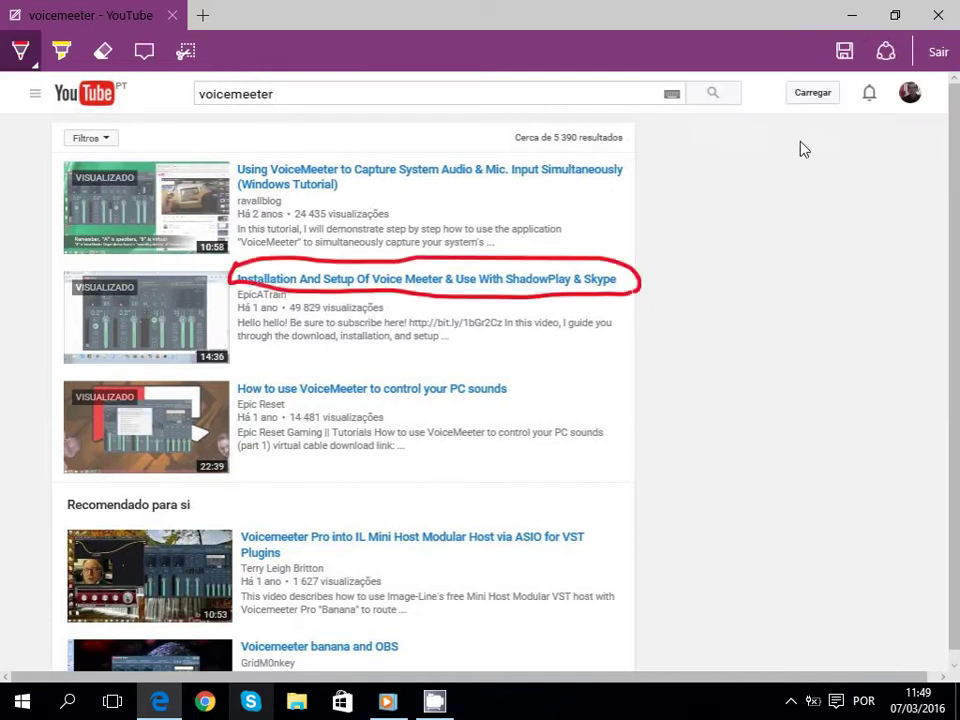
click(930, 60)
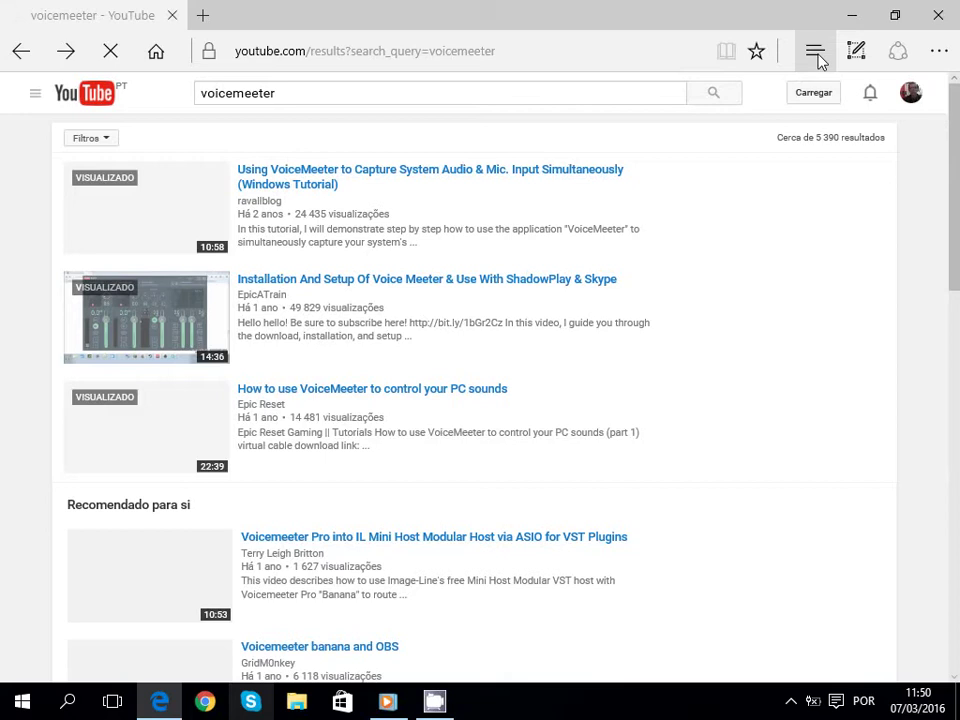
Open the saved web note "Notas Web - voicemeeter - YouTube" from the reading list
click(815, 55)
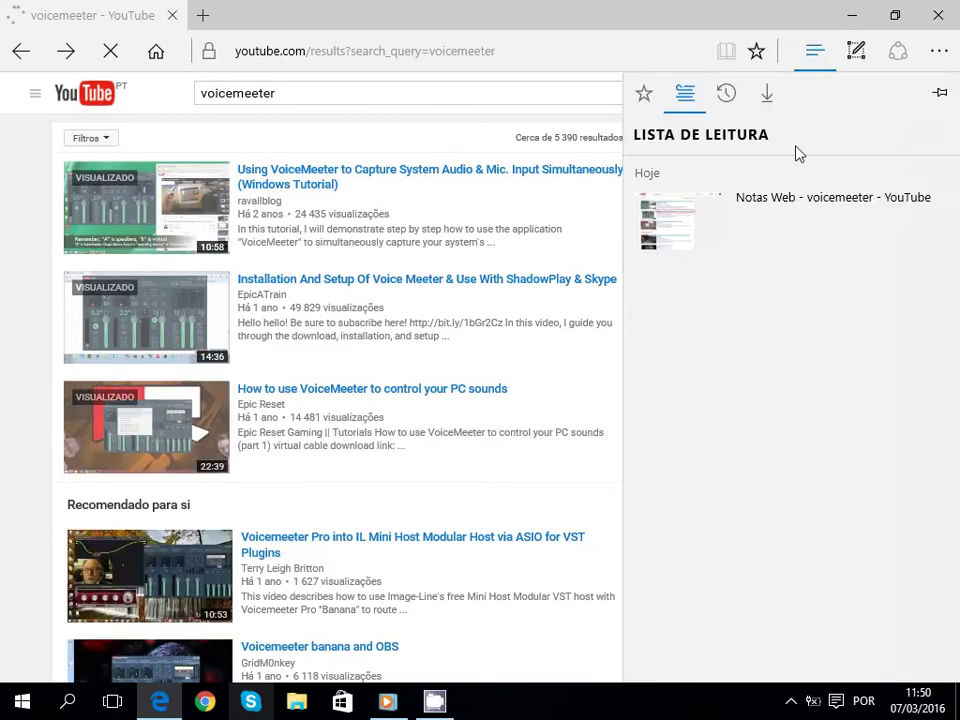
click(685, 224)
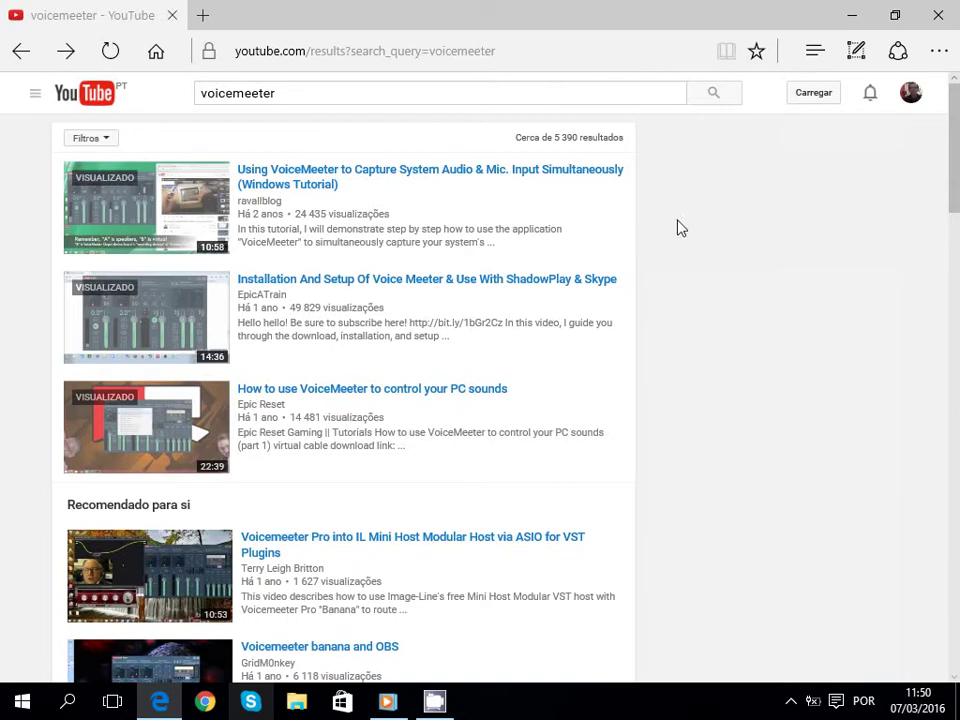
key(Tab)
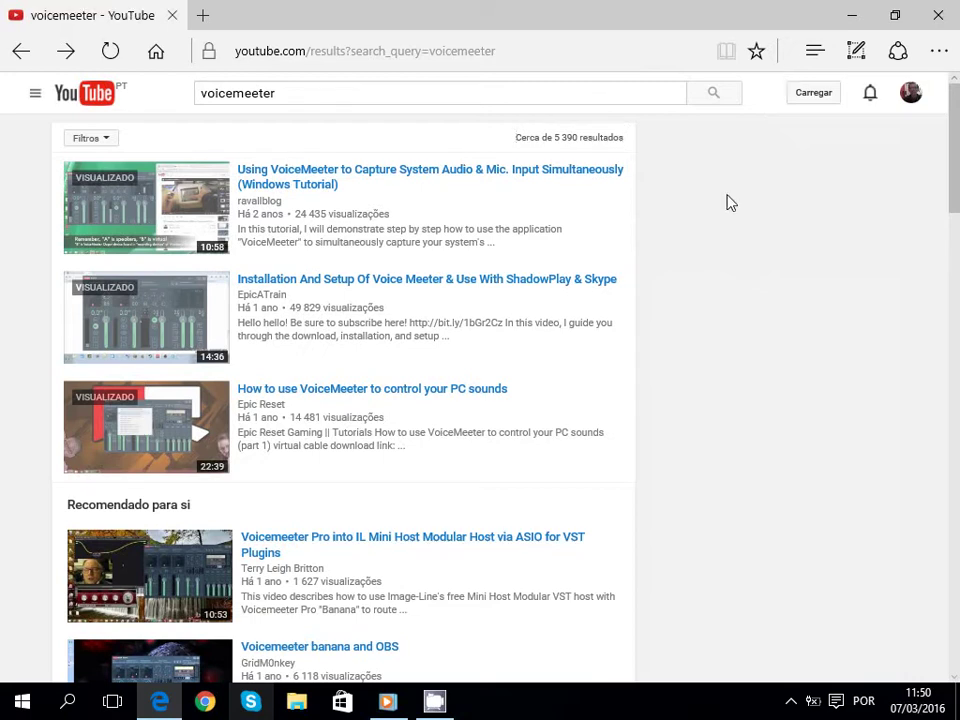
key(ctrl+g)
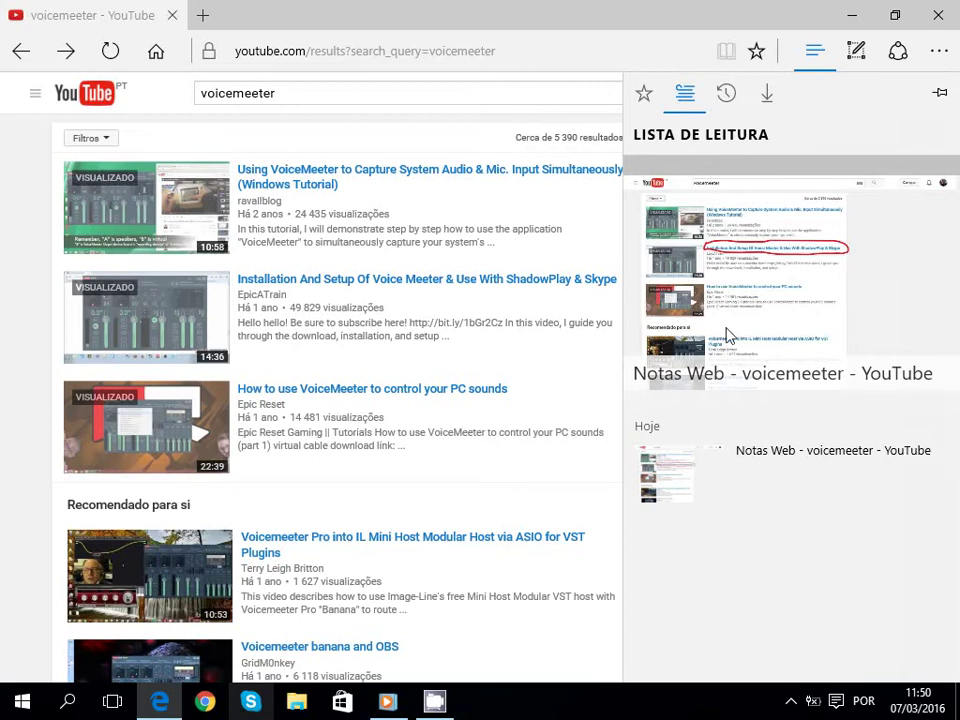
click(672, 470)
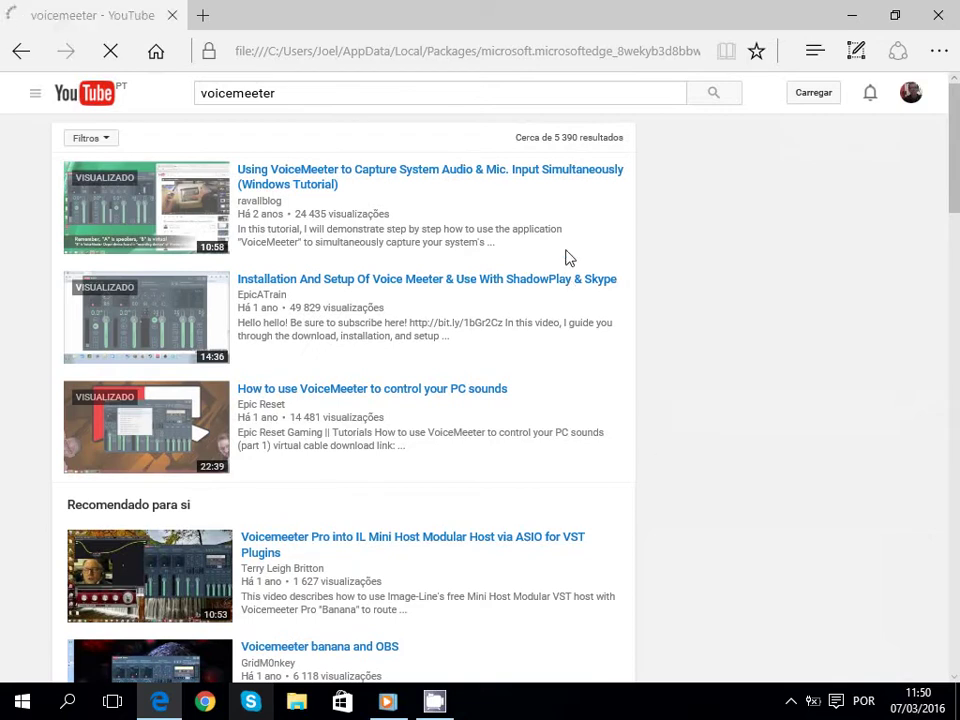
click(820, 56)
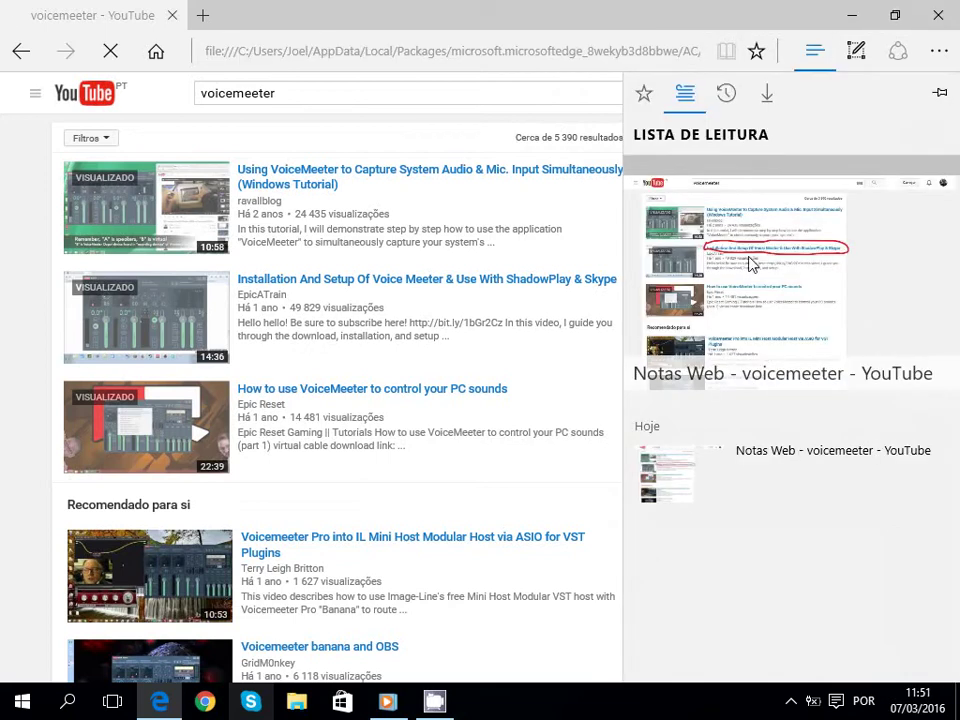
click(751, 263)
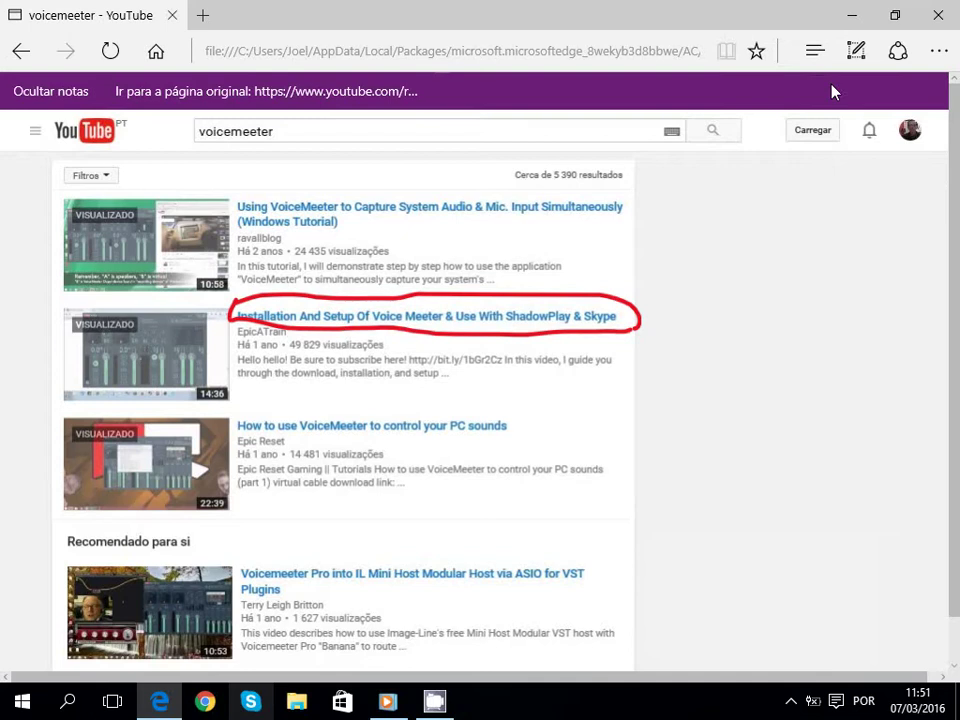
Delete the saved voicemeeter web note from the reading list and dismiss the list
click(822, 60)
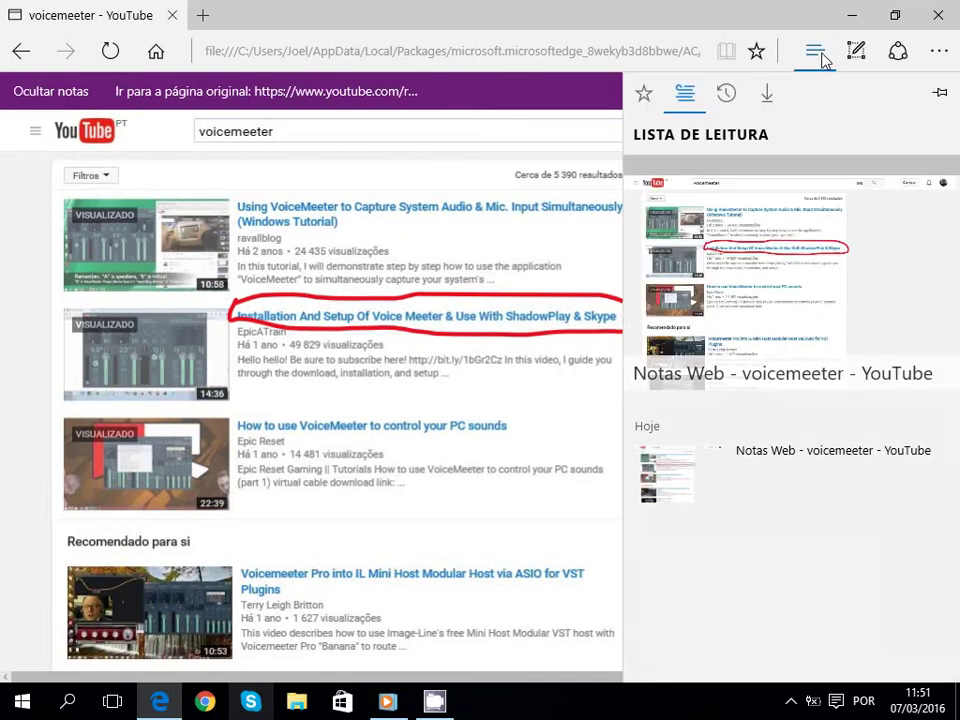
right_click(770, 458)
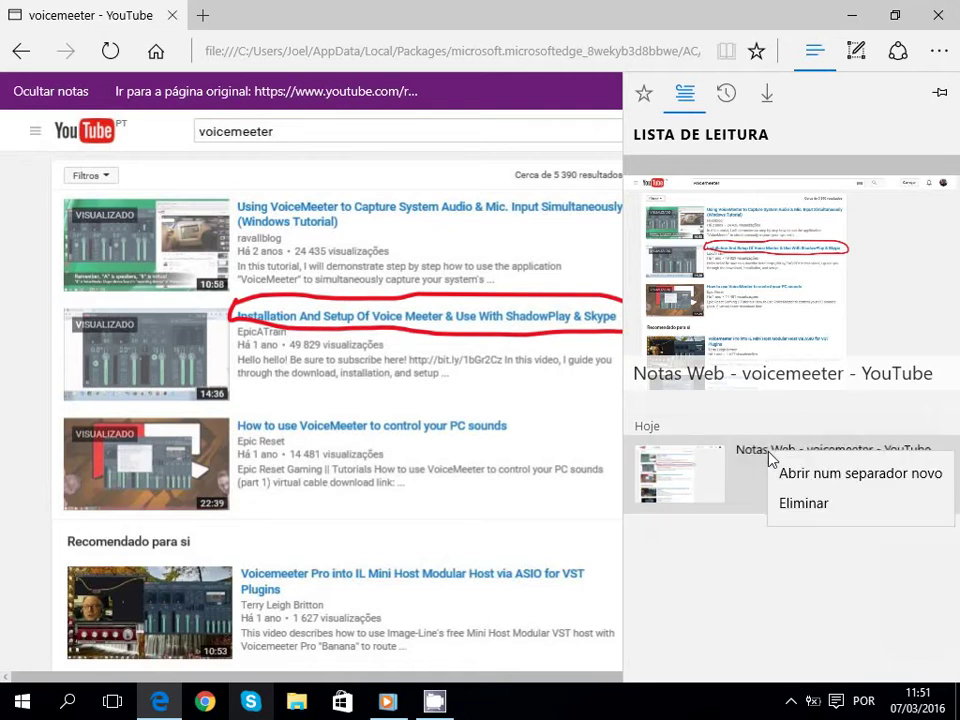
click(784, 514)
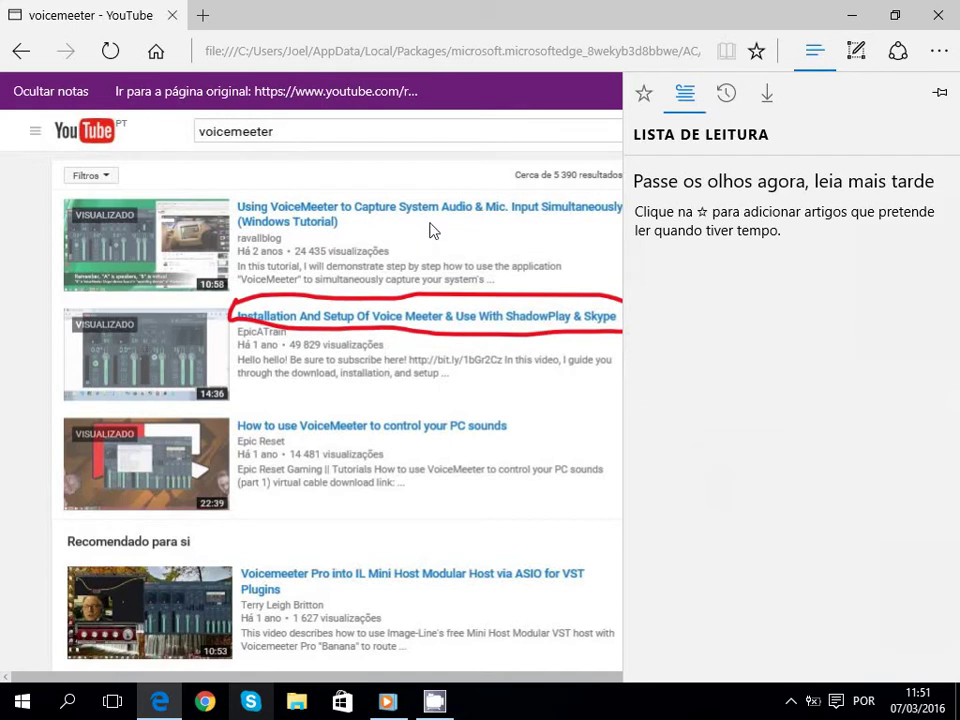
click(510, 166)
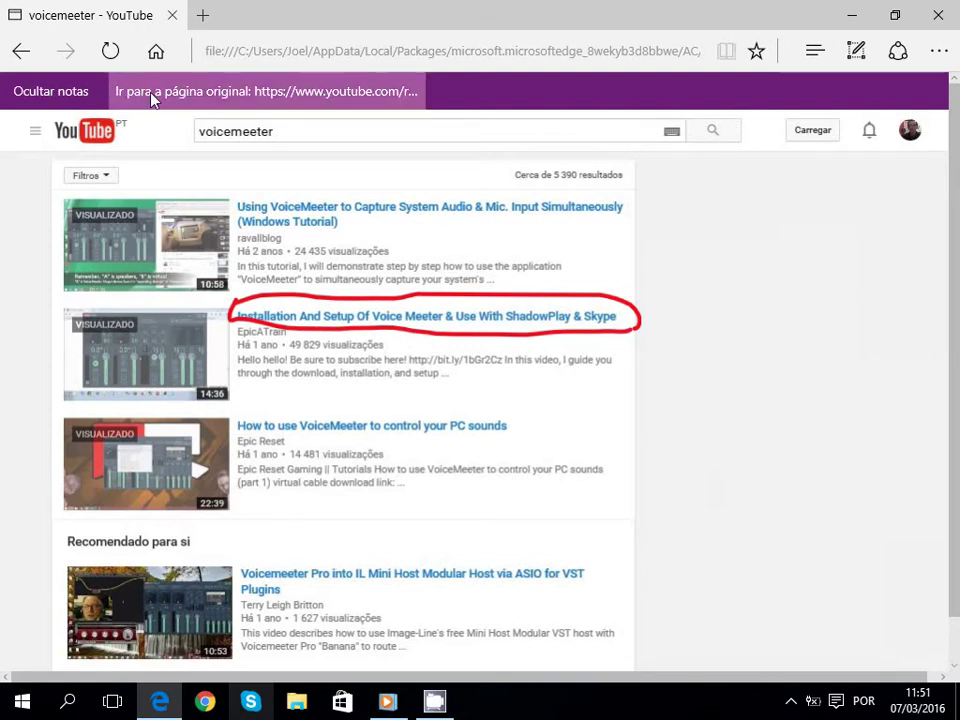
Hide the notes on the saved page, go to the original YouTube page, and minimise Microsoft Edge
click(80, 100)
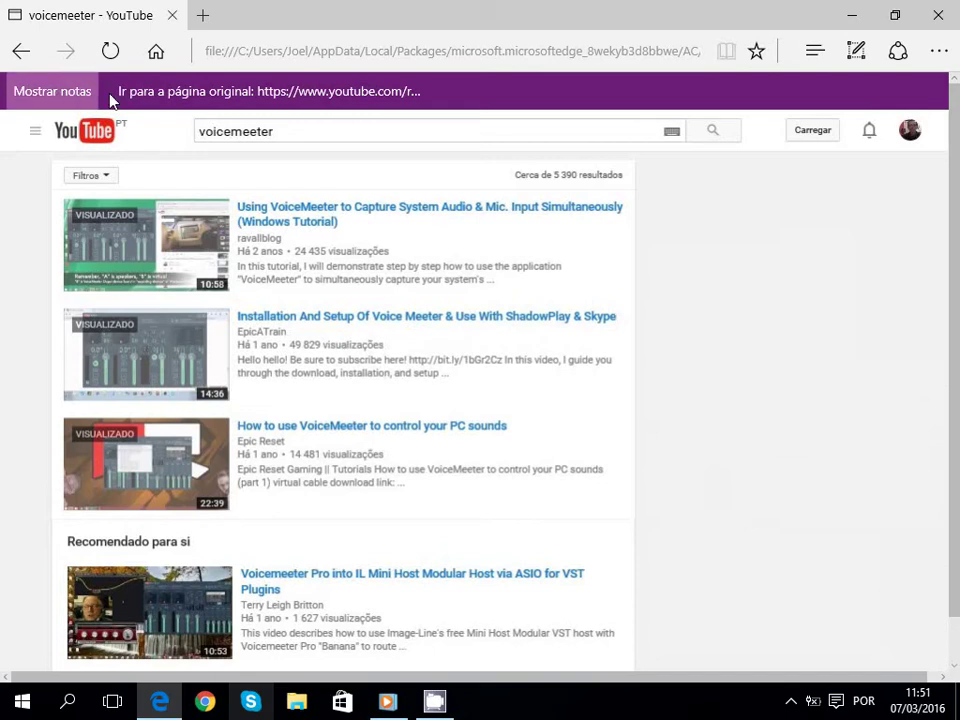
click(184, 98)
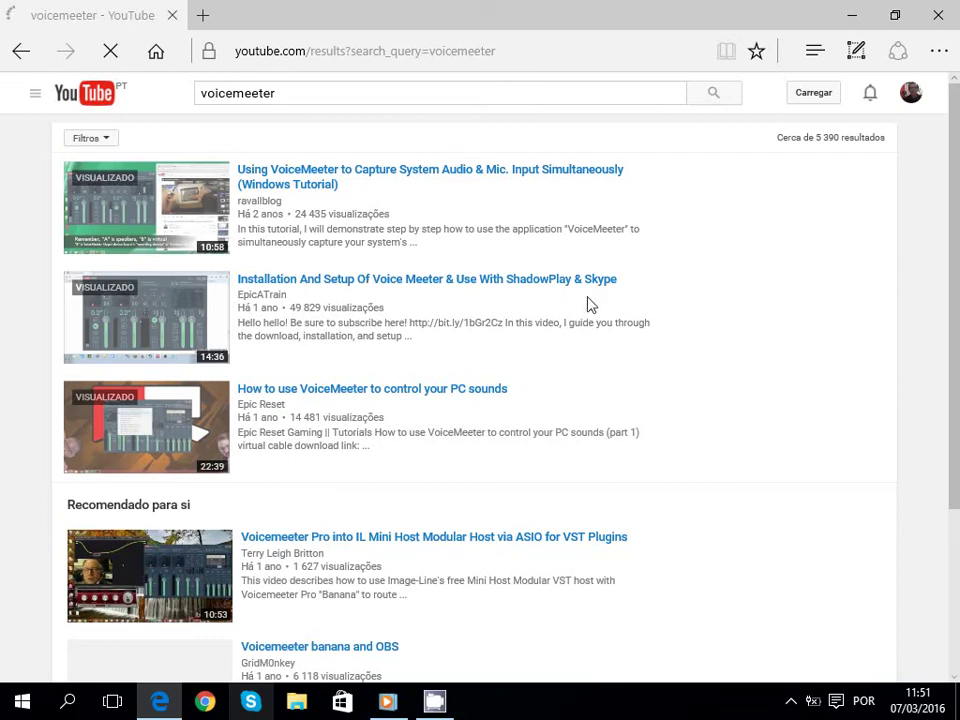
click(851, 20)
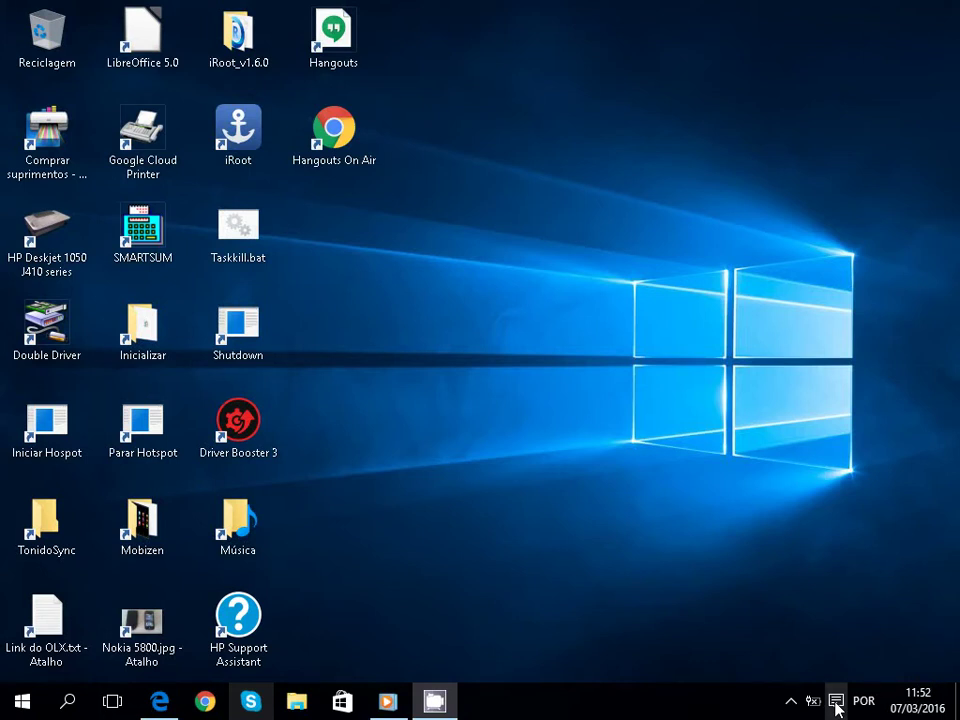
View the notifications and quick actions in the Action Center, then dismiss it
click(836, 703)
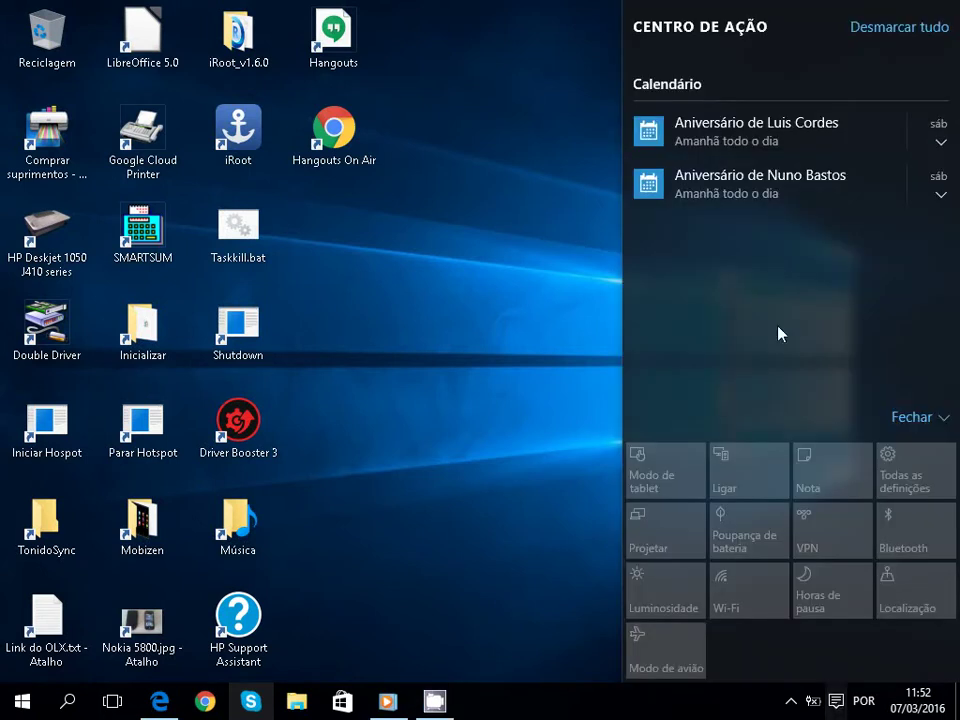
key(XF86RFKill)
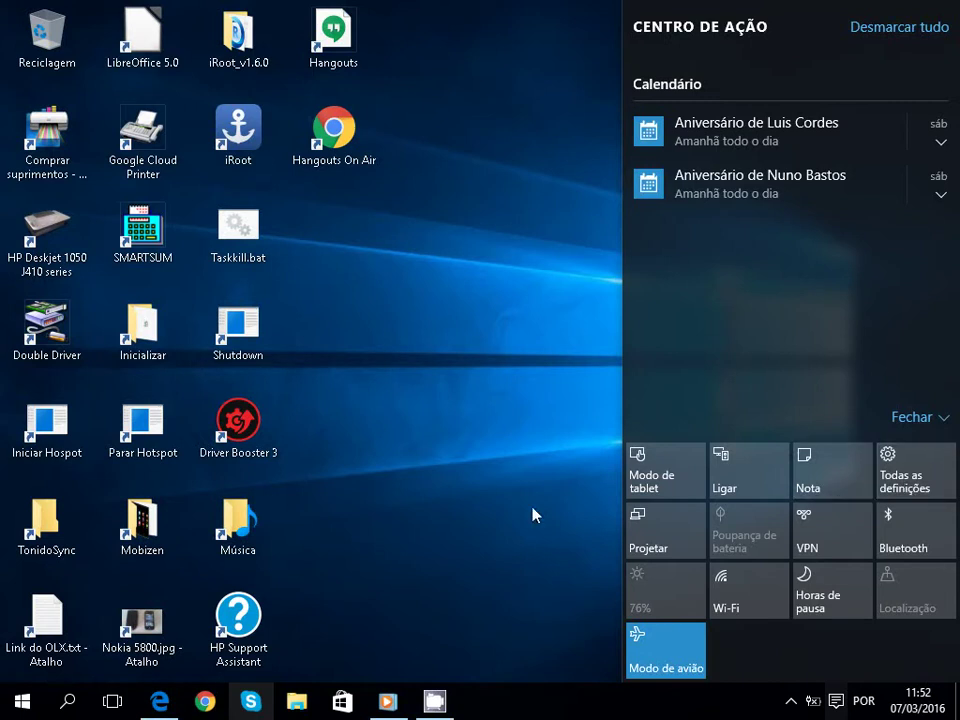
click(22, 708)
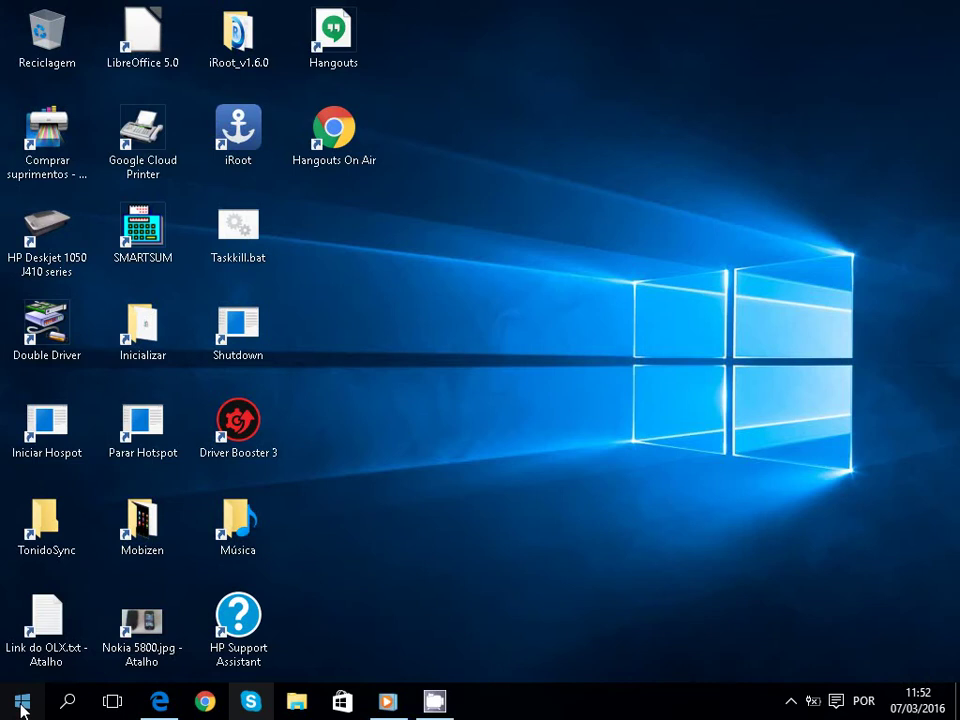
Open the Network and Internet settings from the Start menu, expand the listed Wi-Fi network, and view the Ethernet page
click(22, 708)
click(22, 708)
click(20, 707)
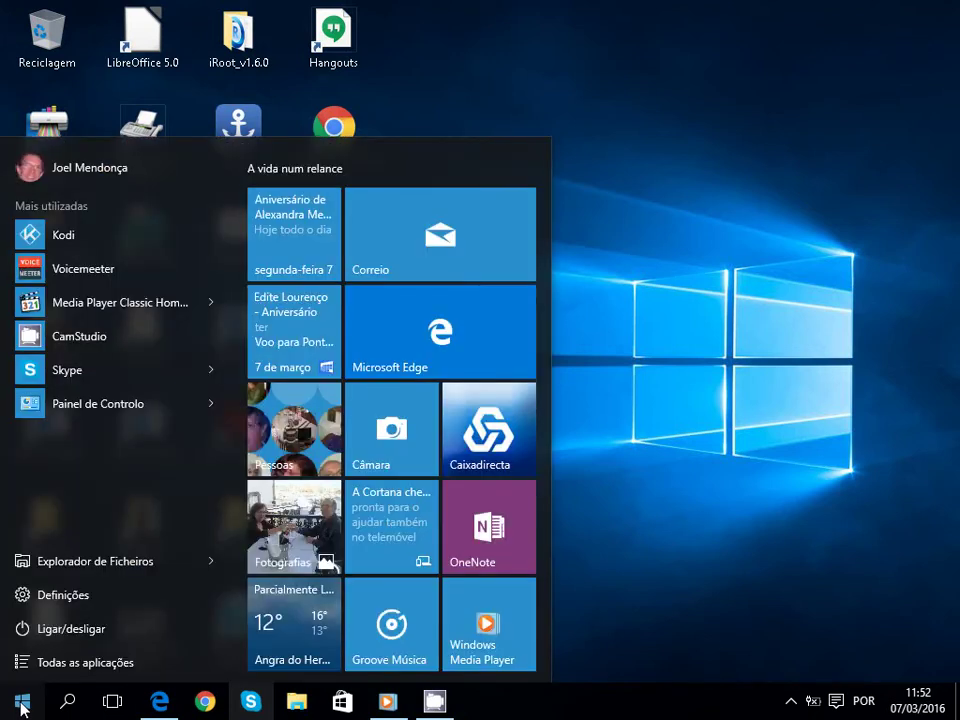
click(66, 596)
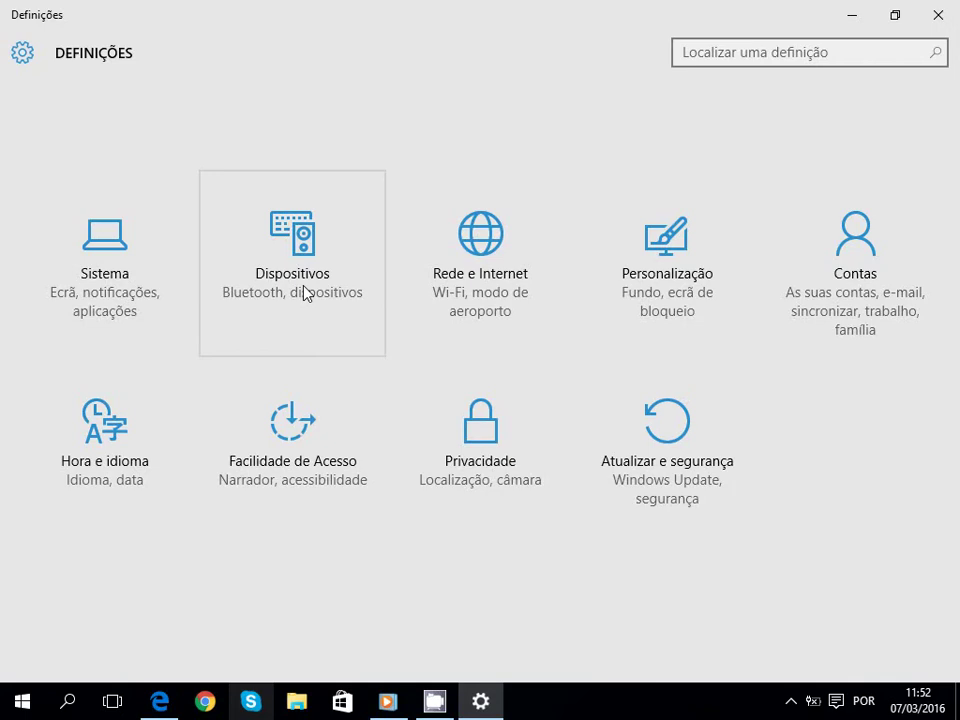
click(489, 262)
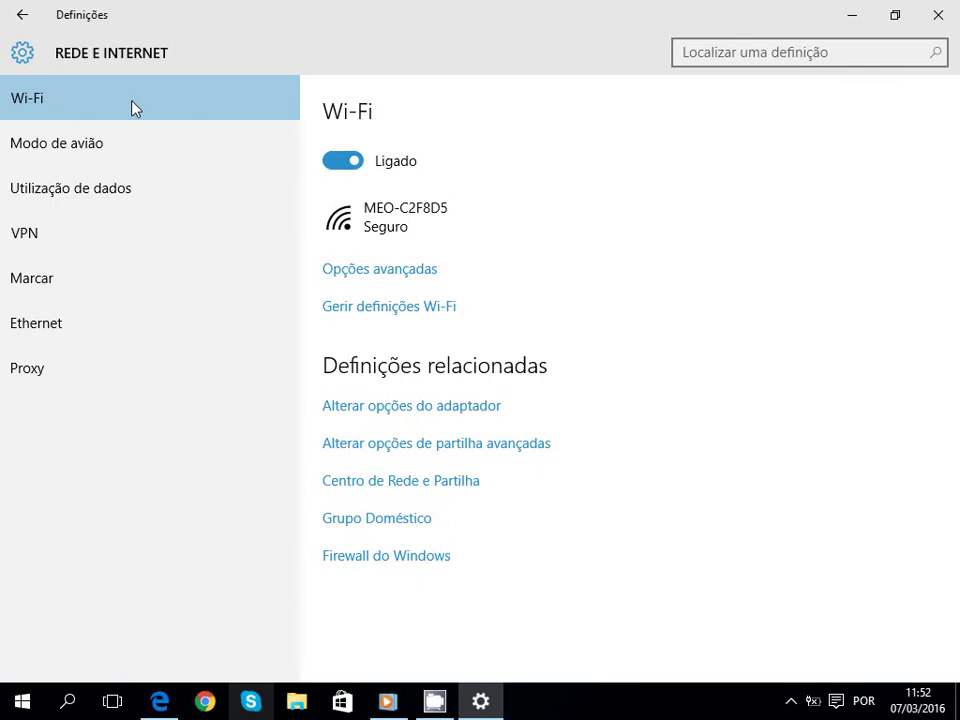
click(398, 226)
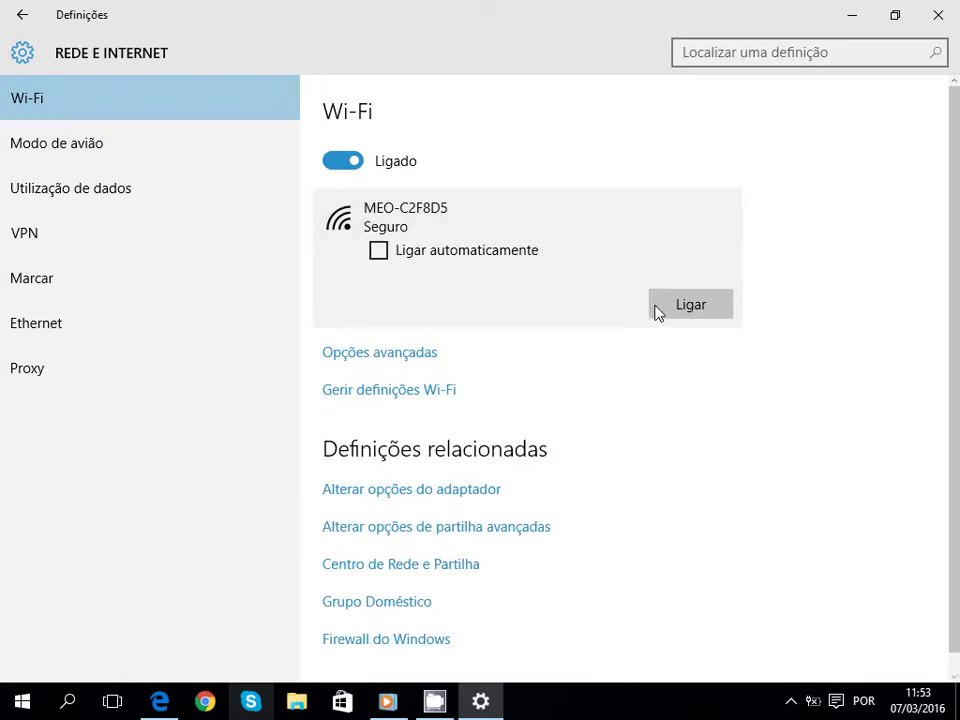
click(20, 330)
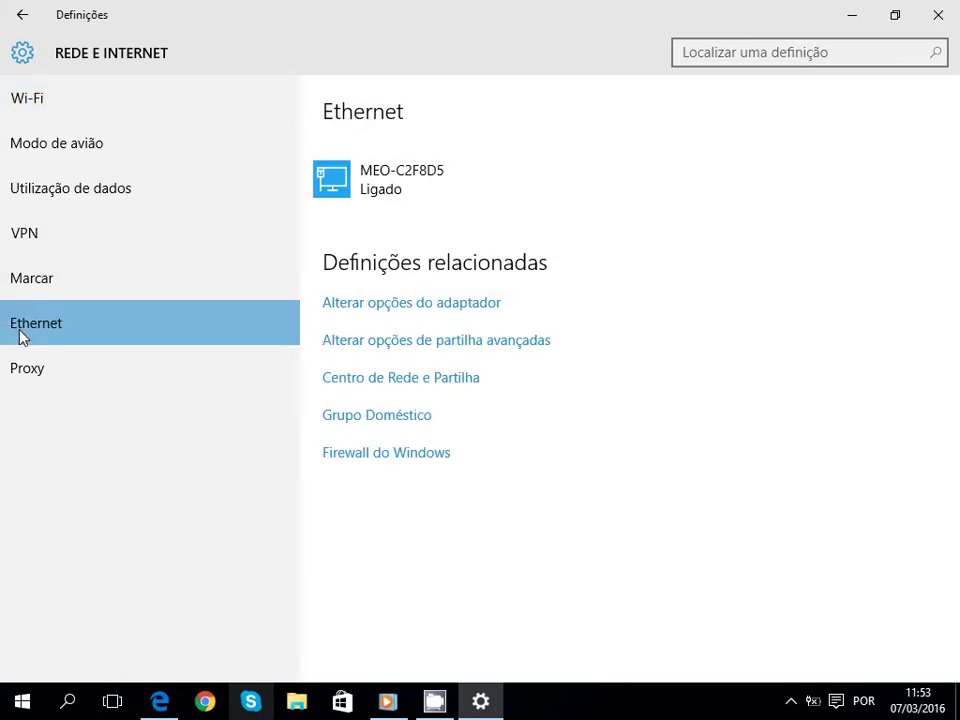
Close the Settings window, then open the Control Panel with its items shown as small icons (Ícones pequenos)
click(918, 24)
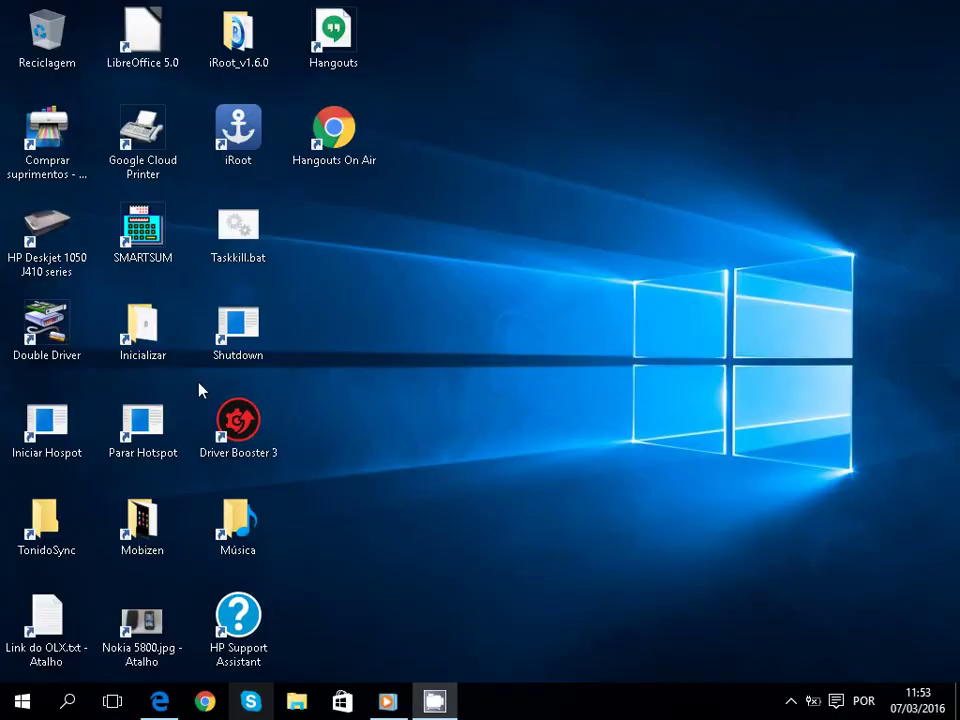
right_click(27, 705)
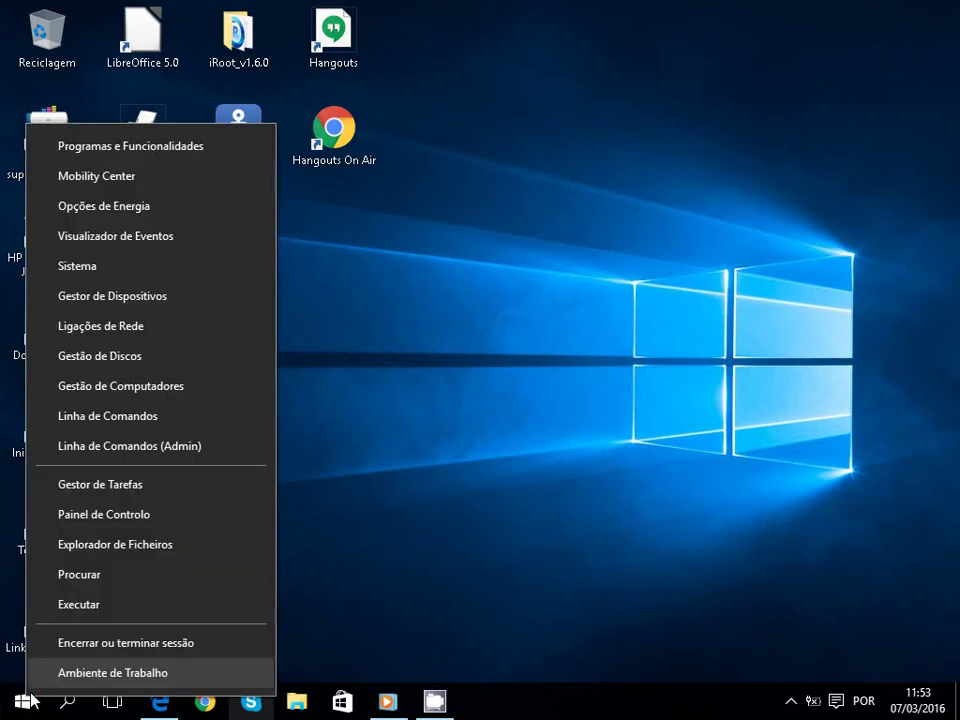
click(97, 516)
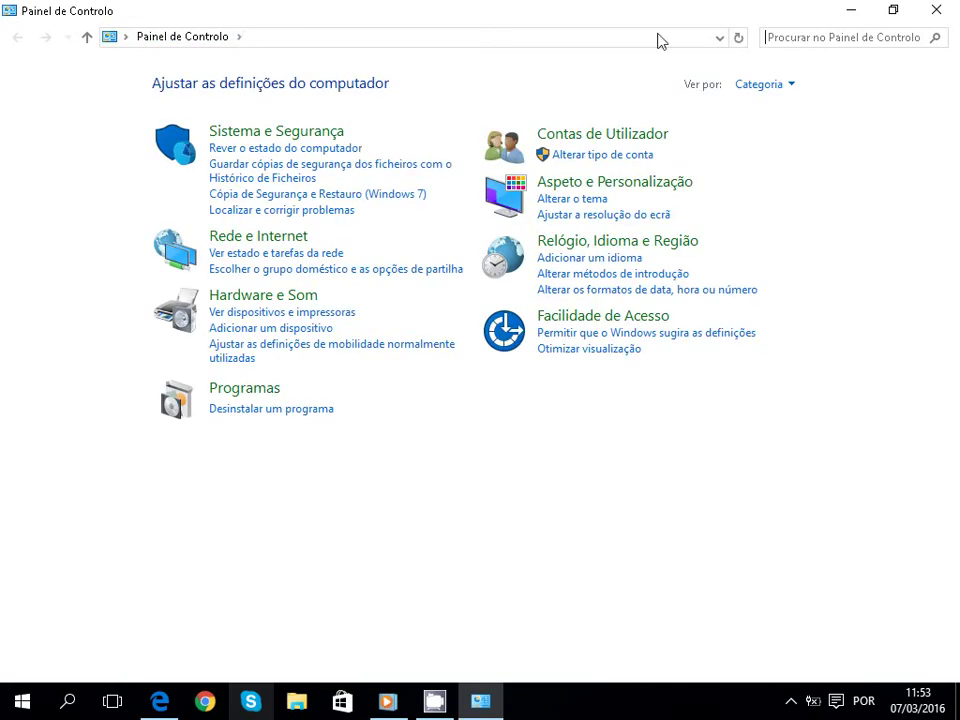
click(794, 88)
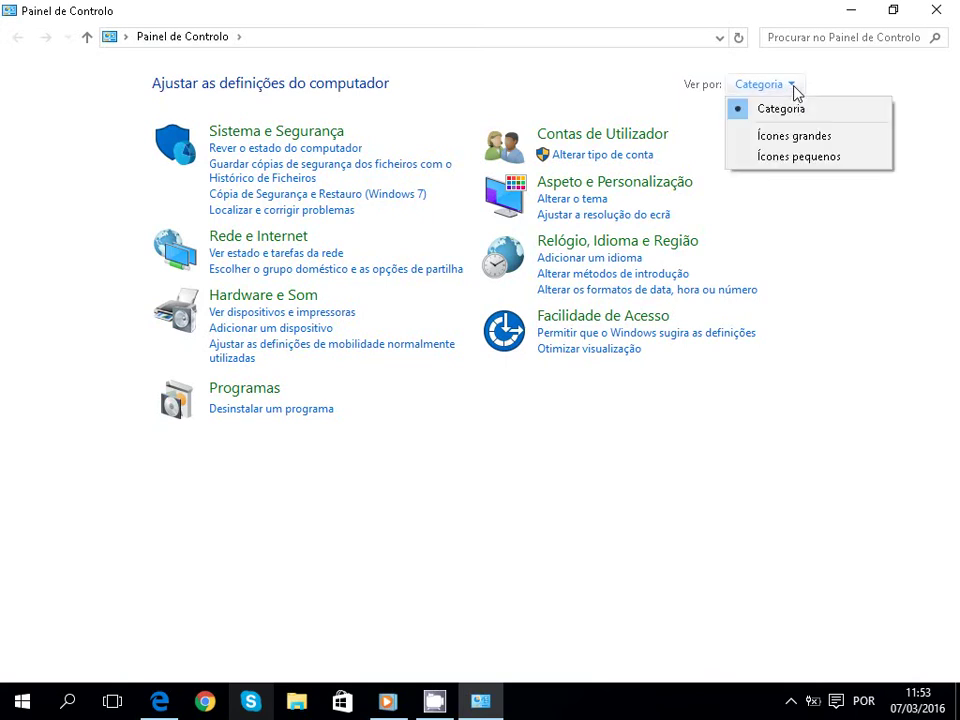
click(764, 158)
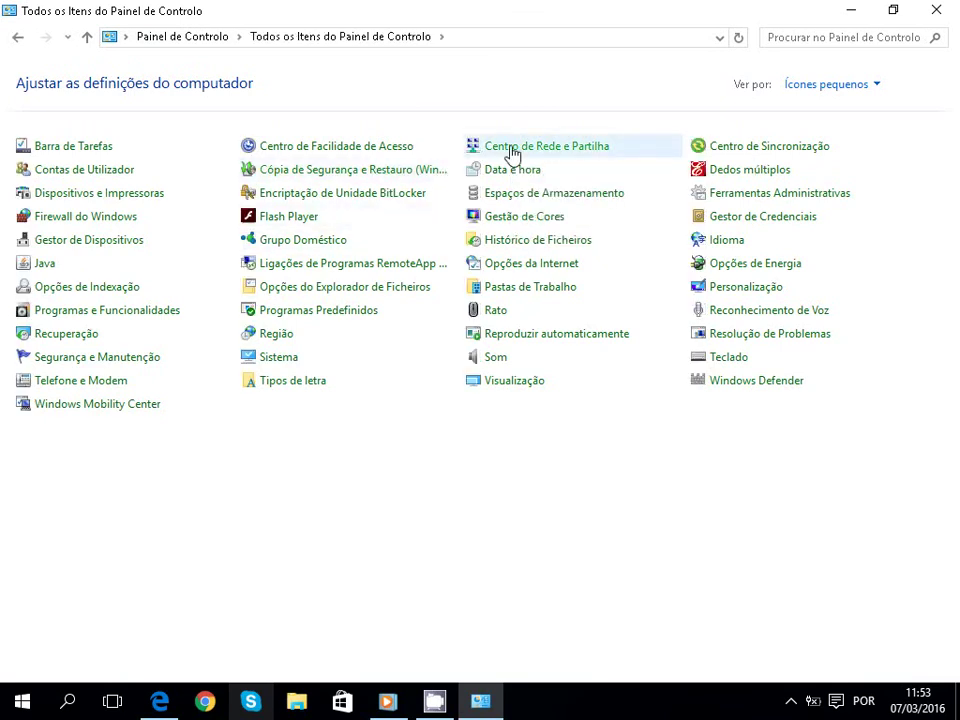
View the computer's network adapters through the Network and Sharing Center's adapter settings, then close the open windows
click(512, 150)
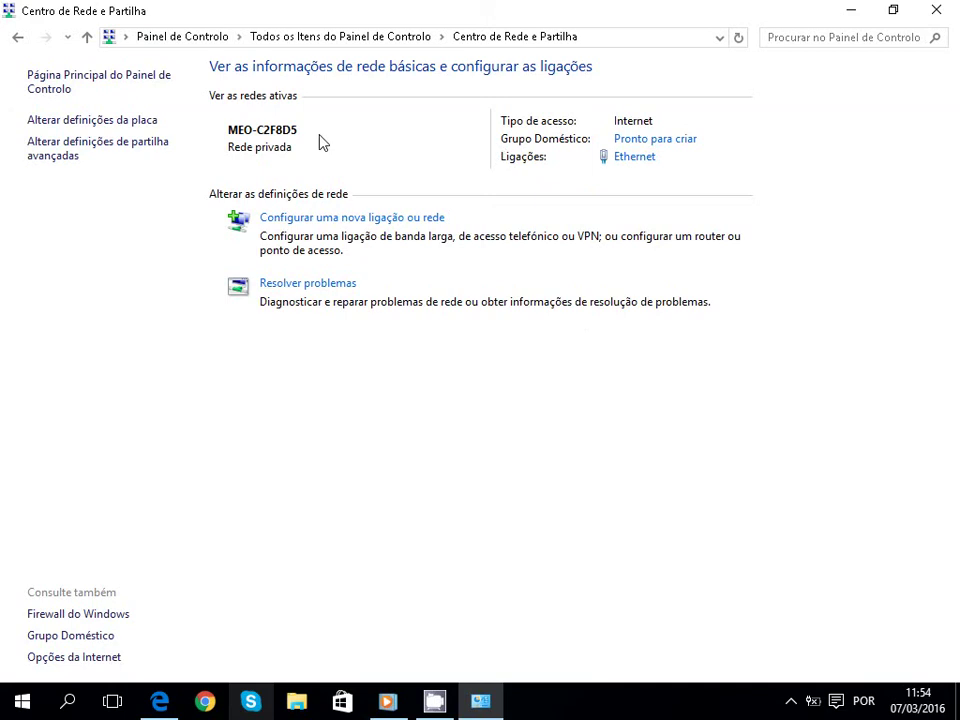
click(70, 123)
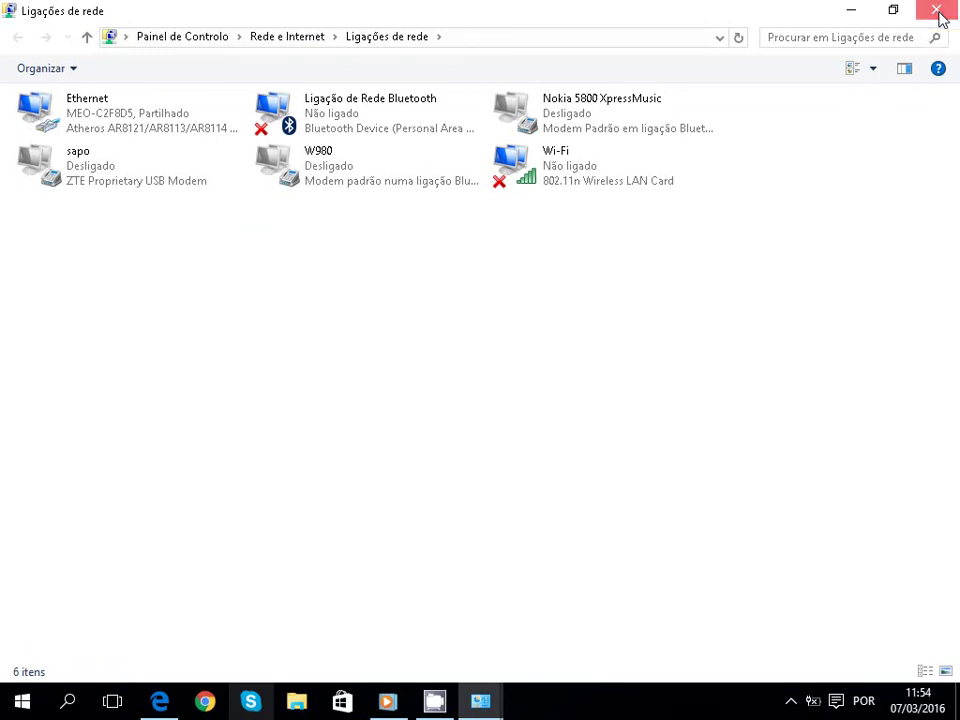
click(937, 12)
click(939, 15)
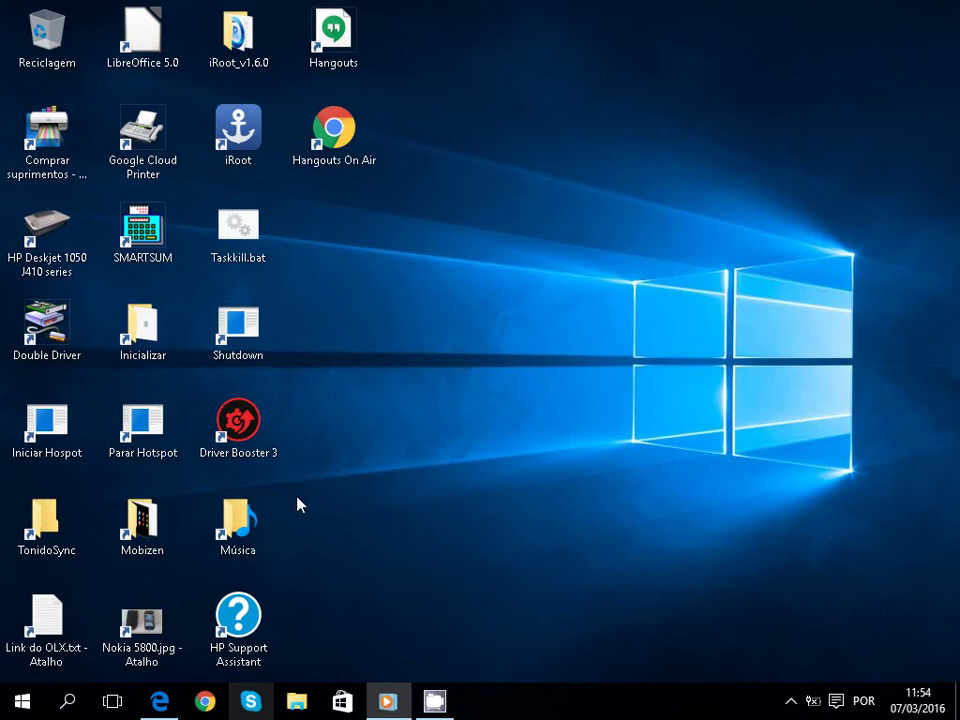
Examine the navigation pane, frequent folders and recent files in File Explorer's Quick Access, then close File Explorer
click(295, 708)
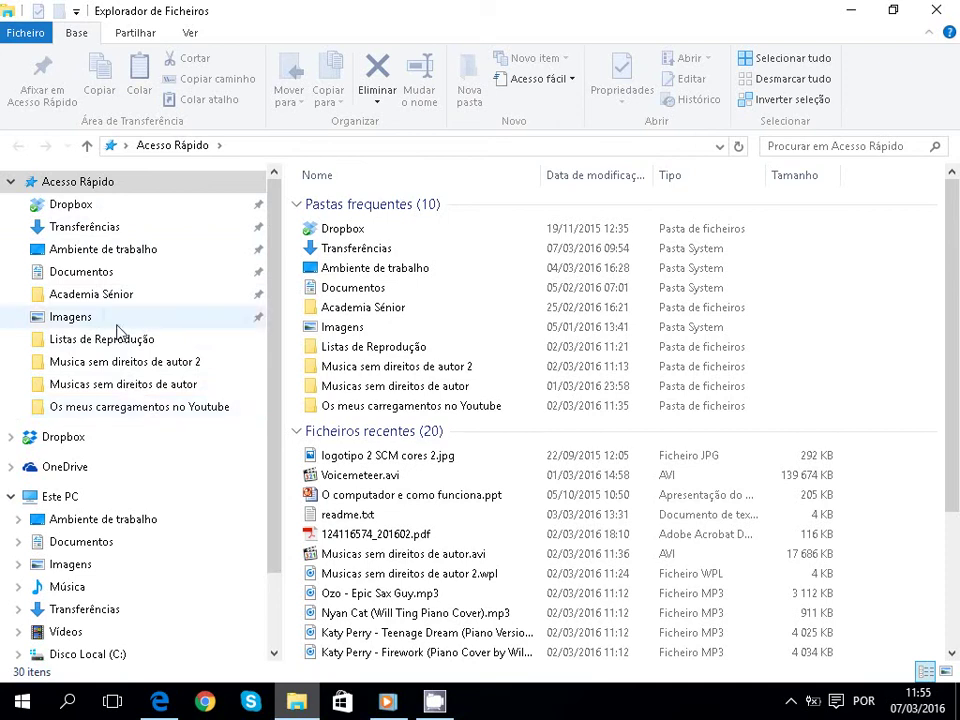
scroll(273, 427, down, 1)
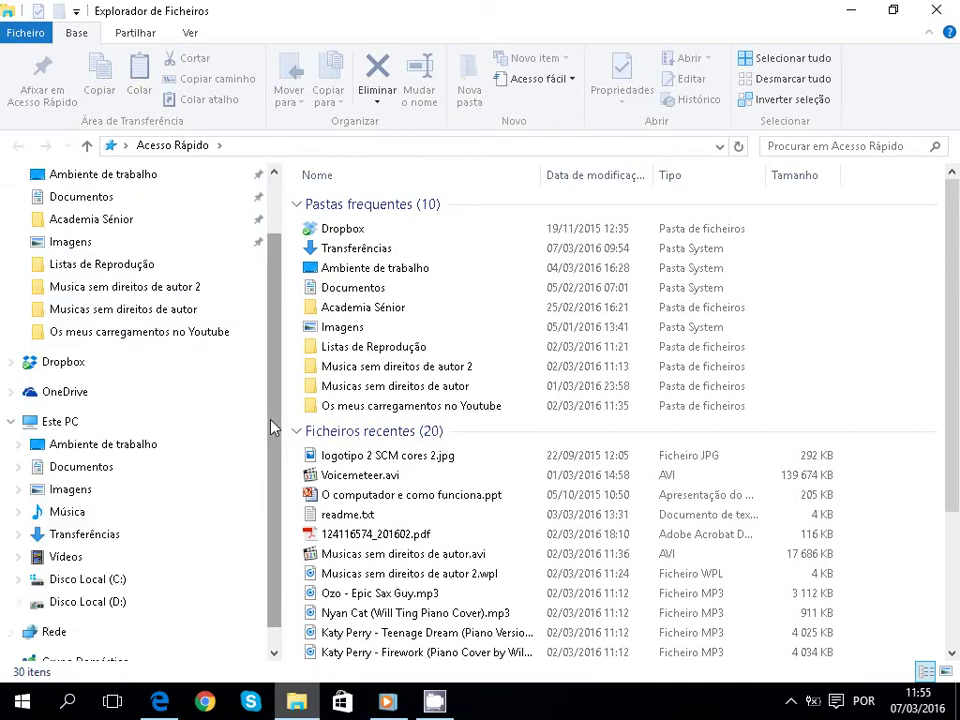
scroll(273, 427, down, 1)
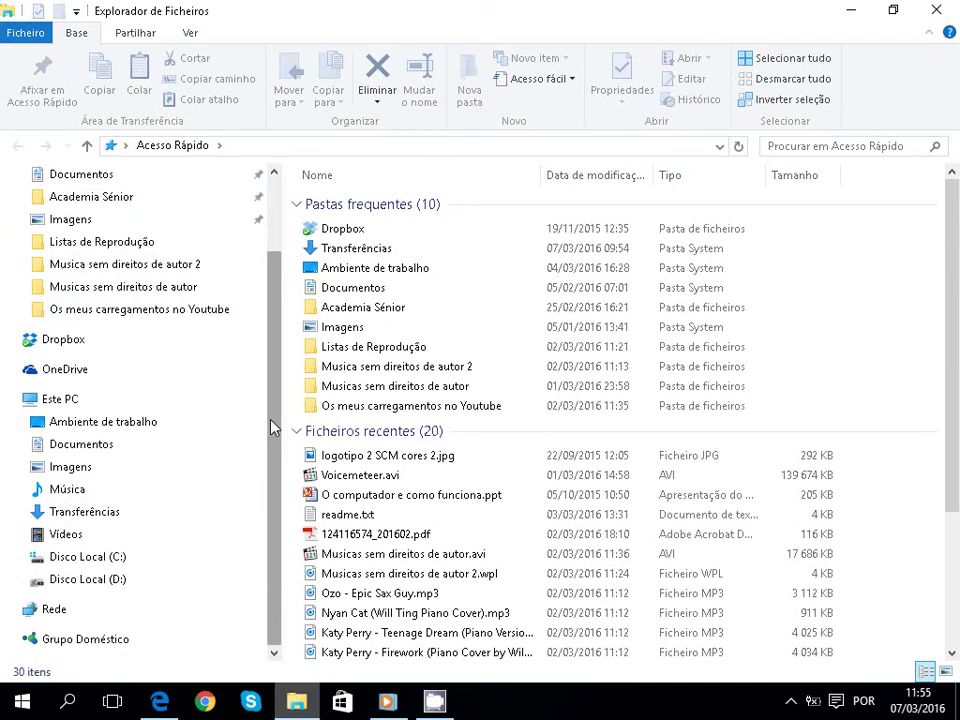
scroll(273, 427, up, 2)
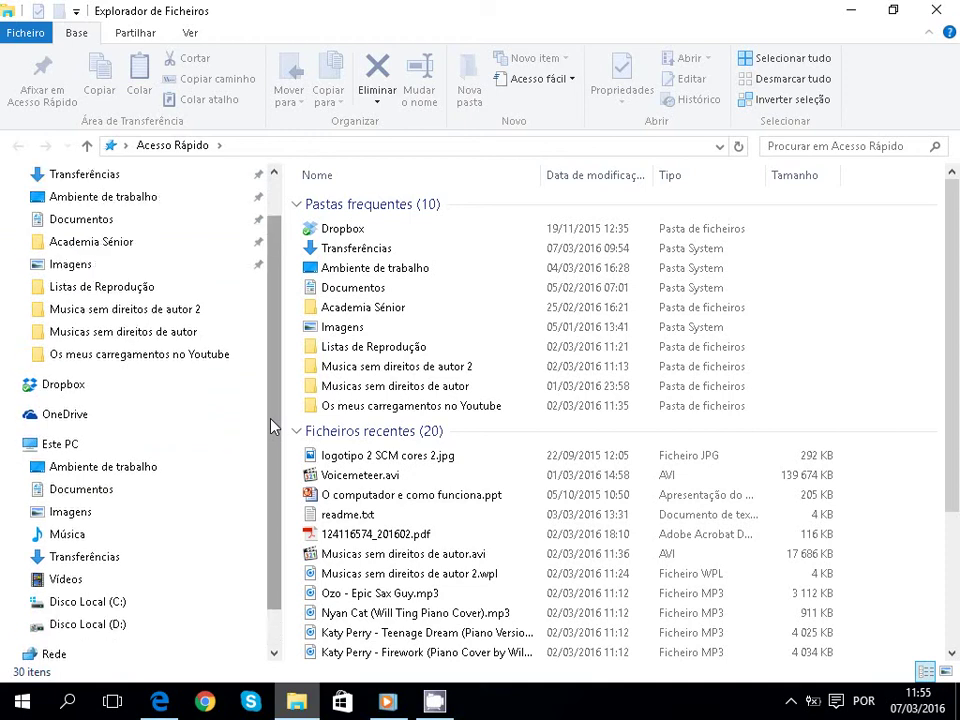
scroll(273, 427, up, 1)
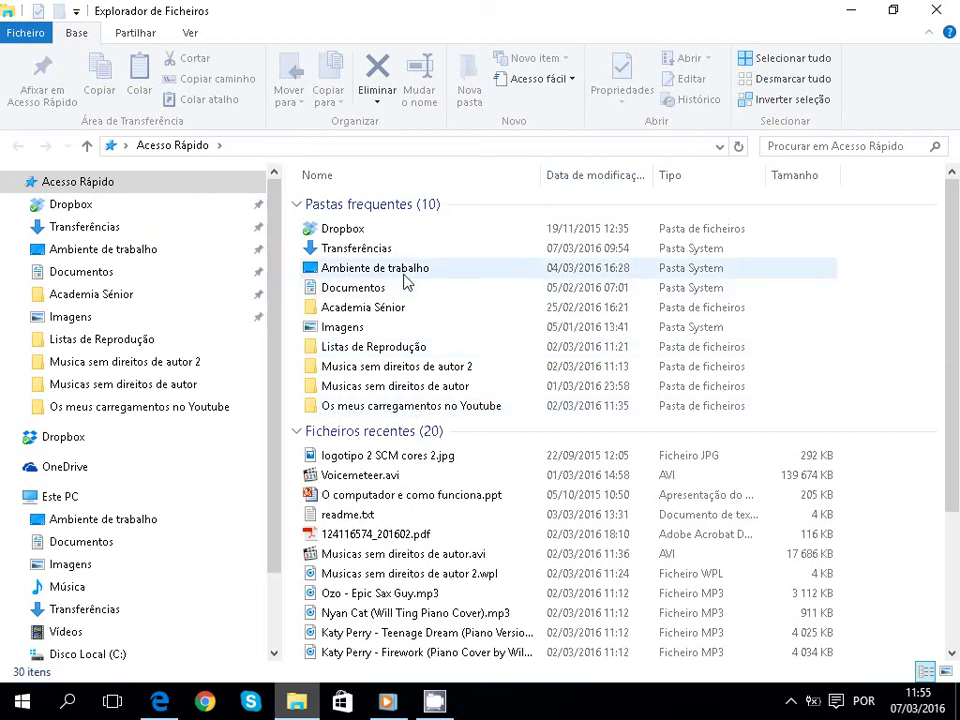
scroll(430, 426, down, 2)
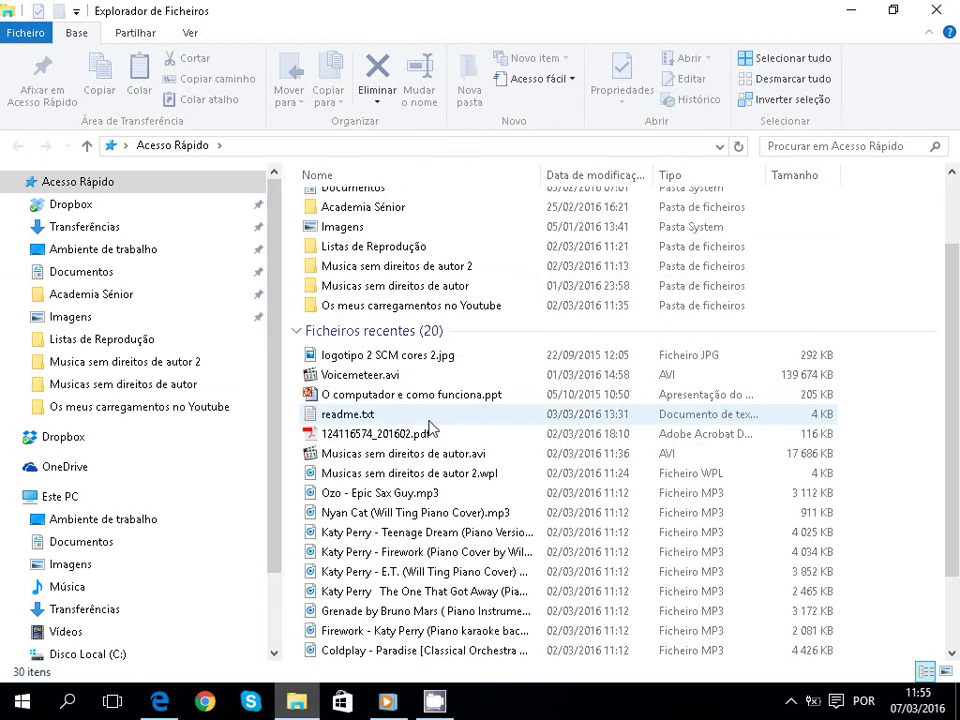
scroll(430, 426, down, 2)
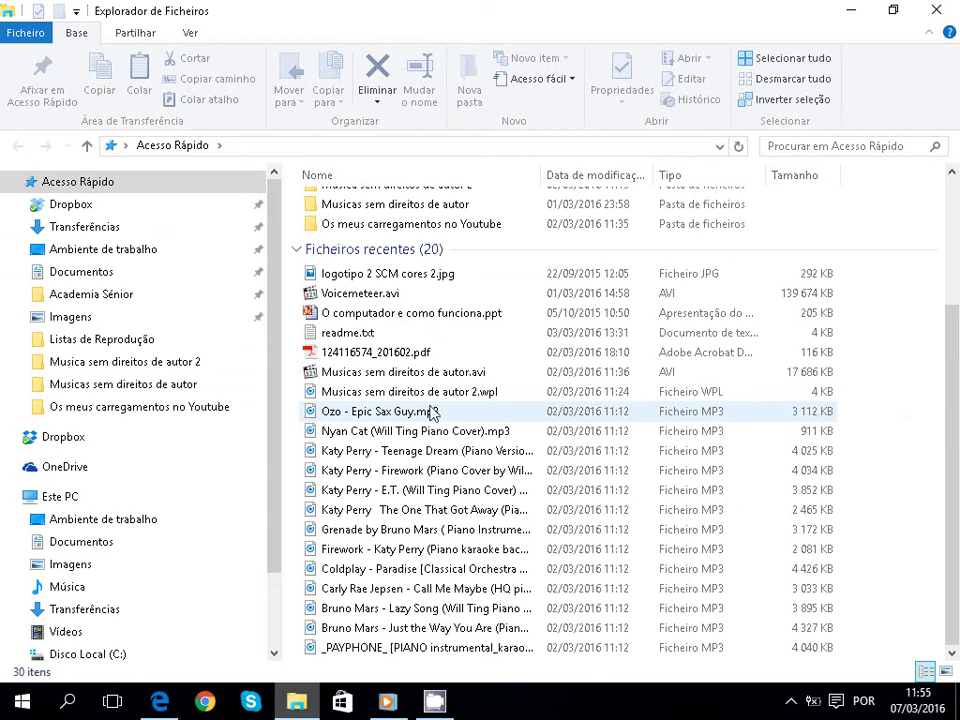
scroll(432, 413, up, 2)
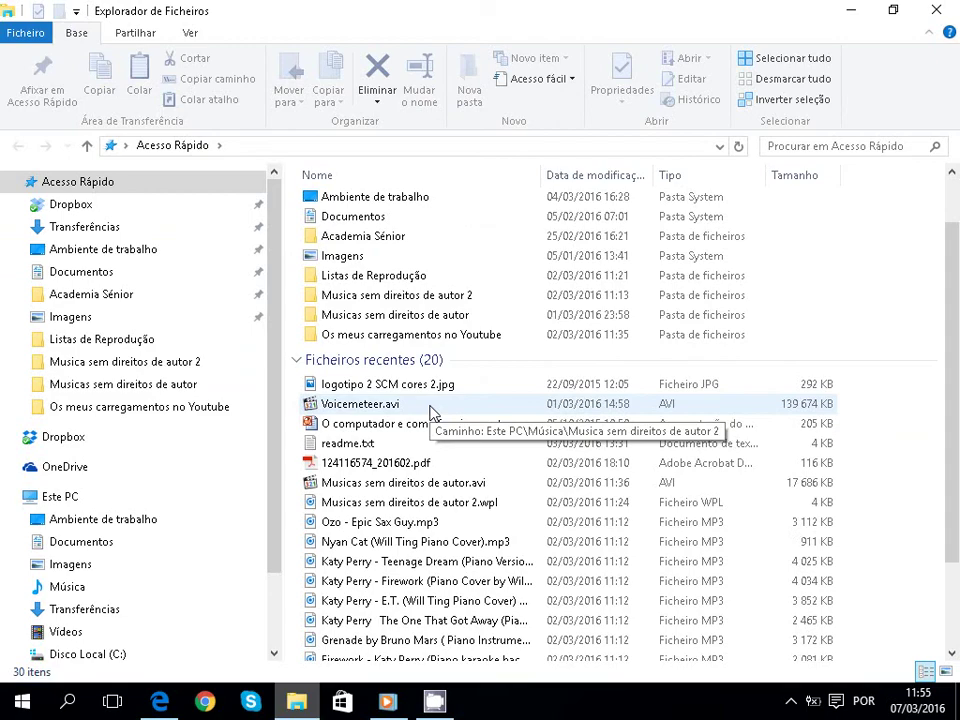
scroll(430, 410, up, 1)
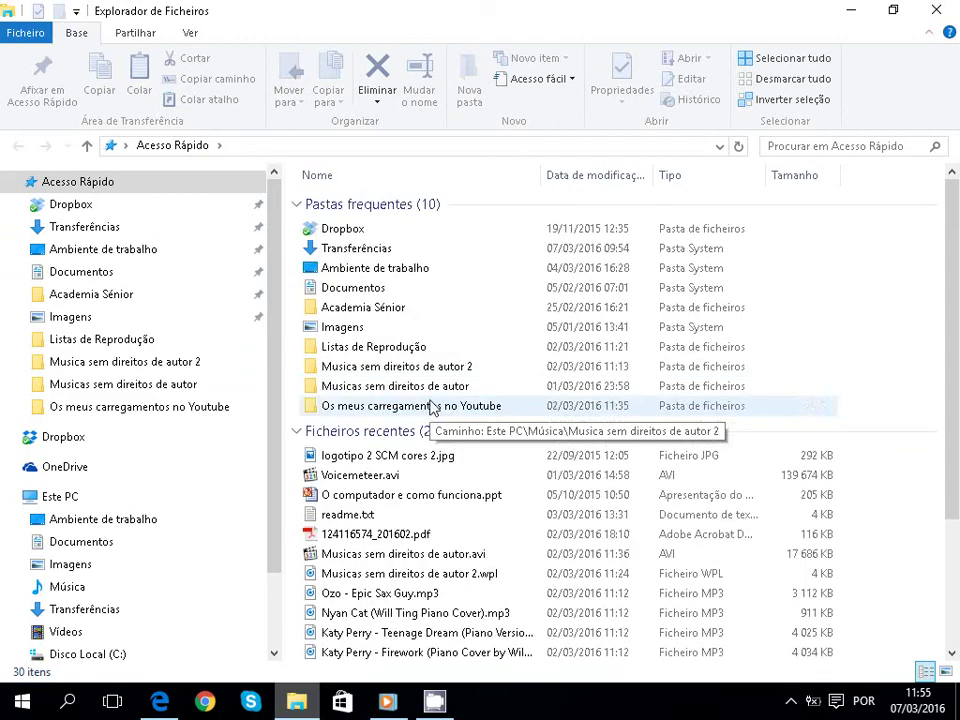
click(938, 12)
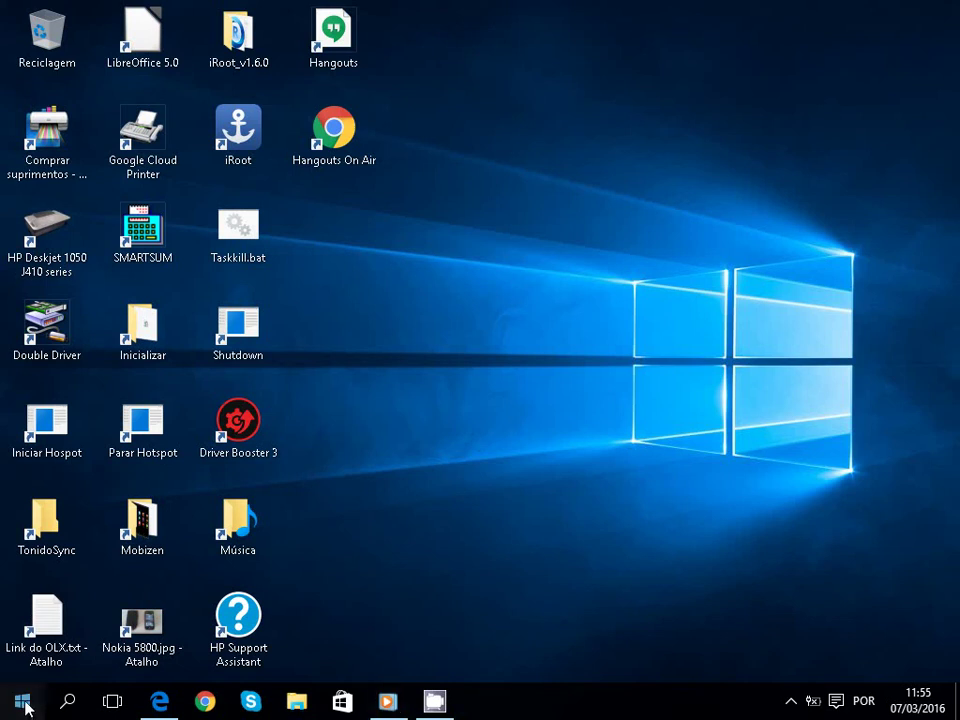
View the power options in the Start menu, then dismiss it without choosing one
click(25, 708)
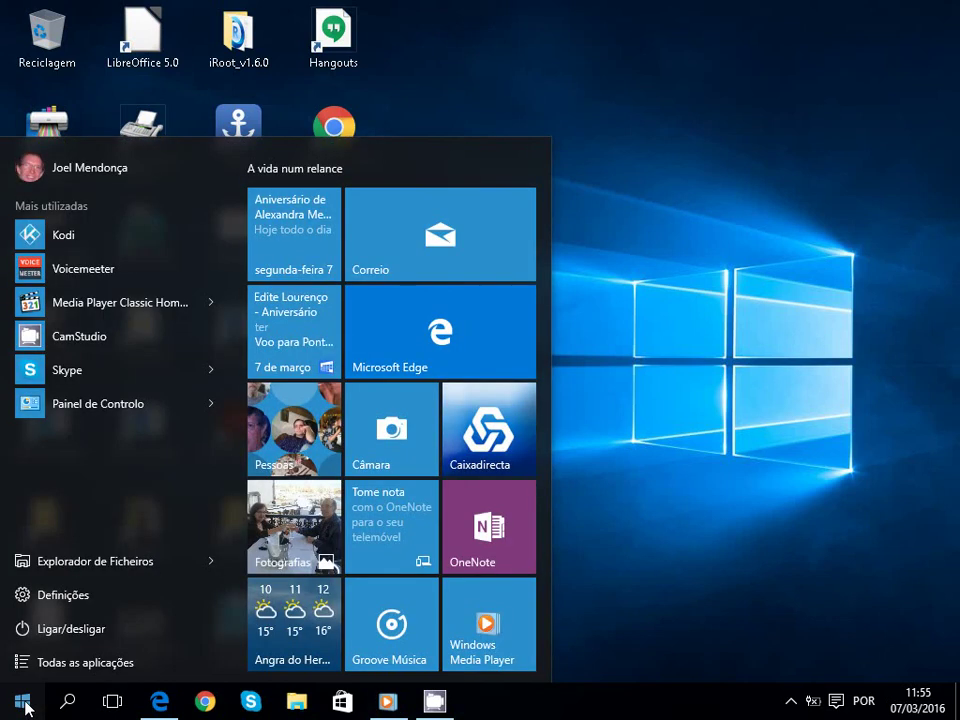
click(62, 630)
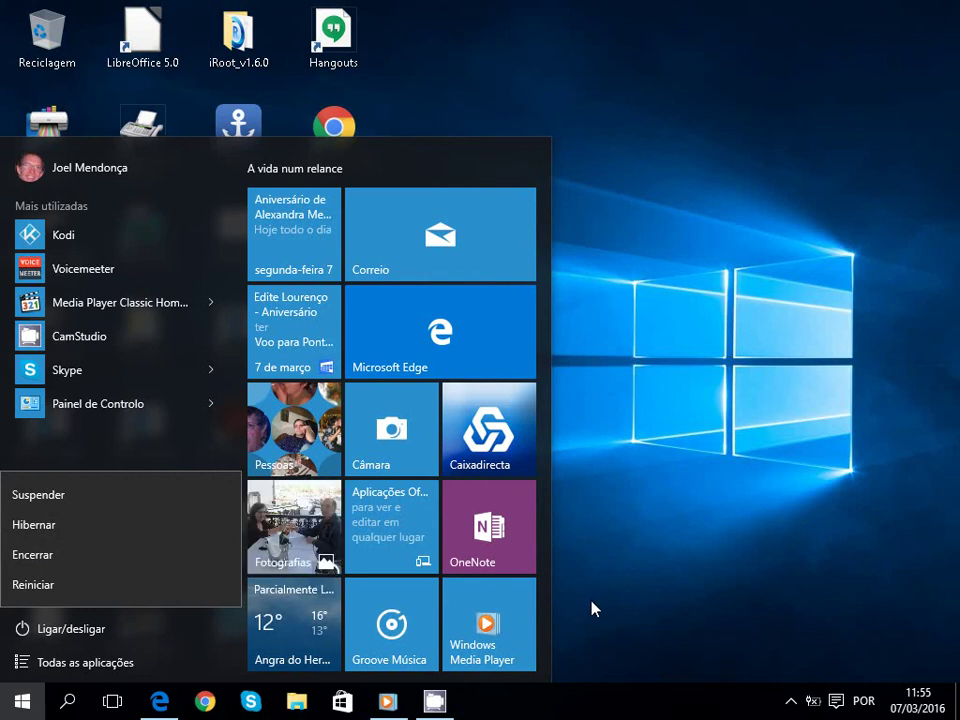
key(Escape)
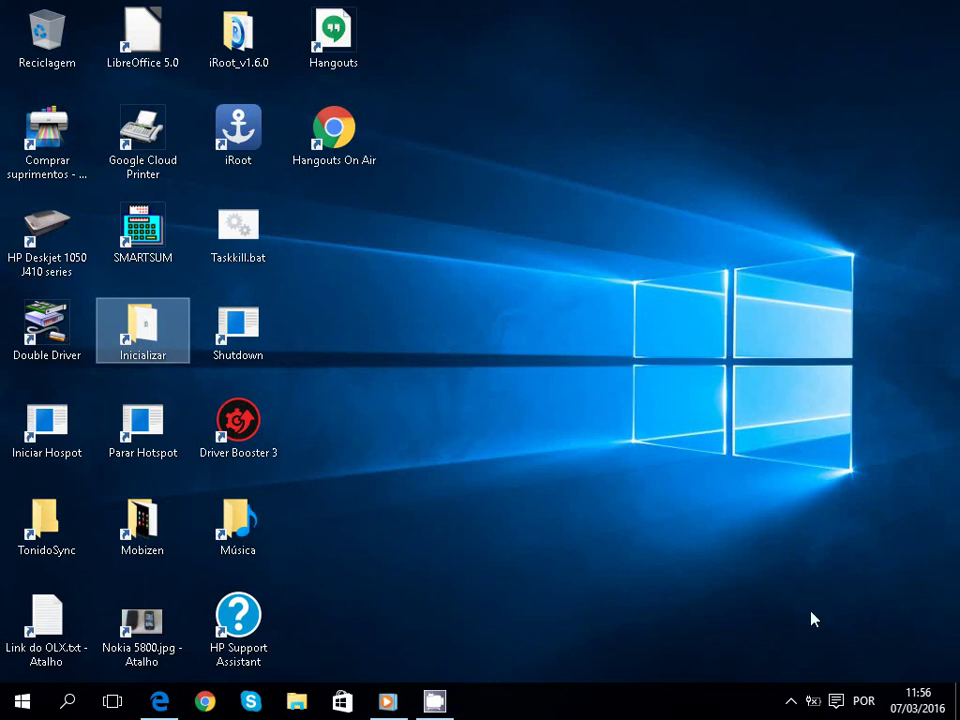
View the hidden notification-area icons and the taskbar clock's calendar, dismissing each one
click(792, 703)
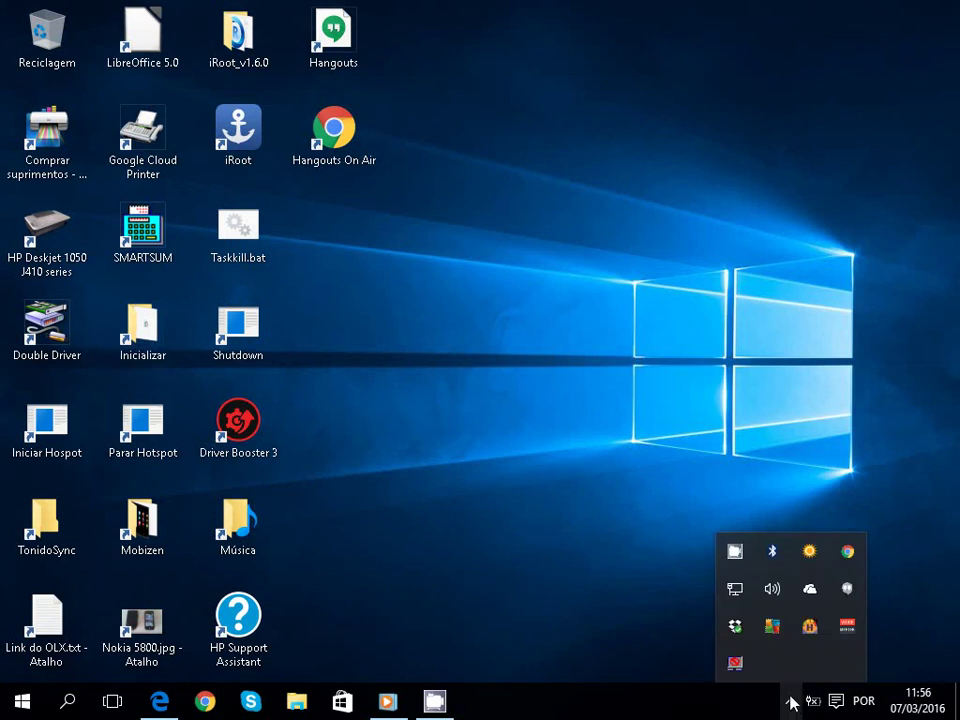
click(908, 605)
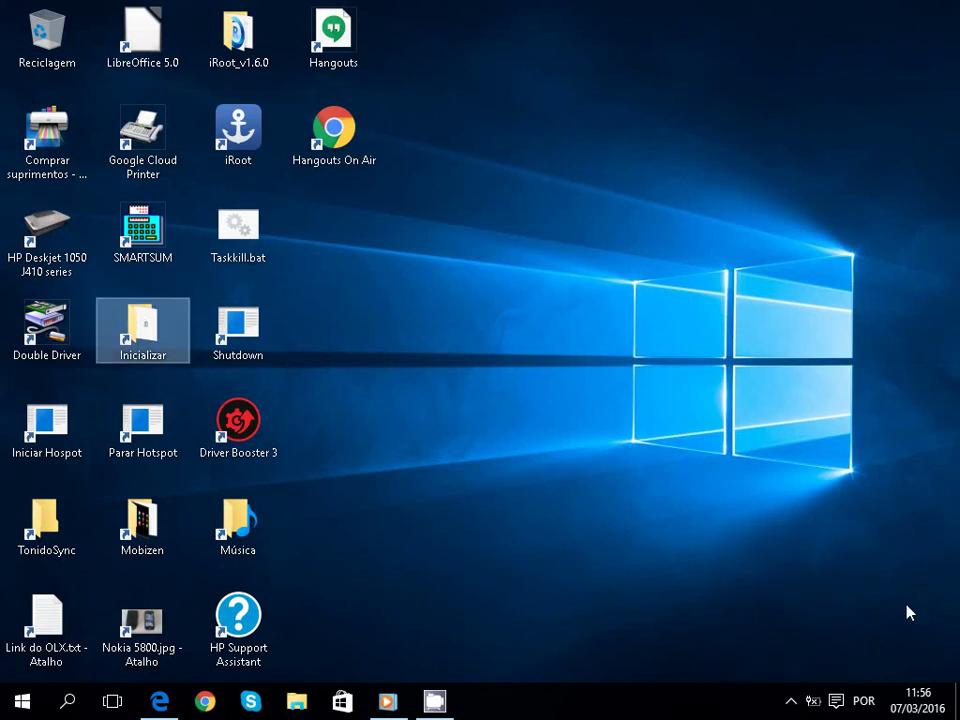
click(912, 711)
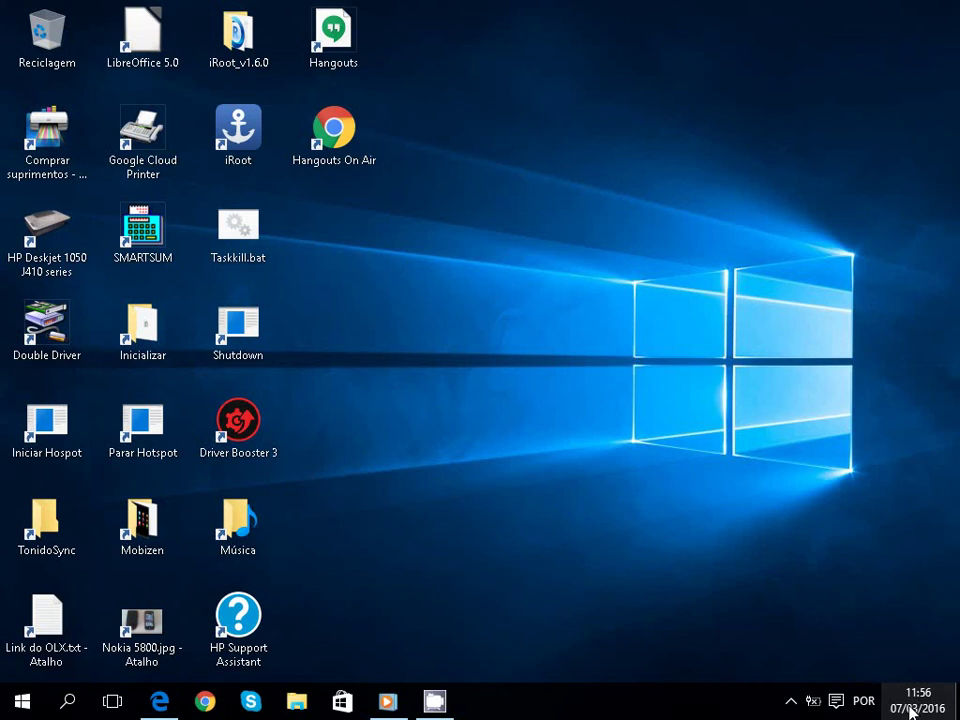
click(915, 695)
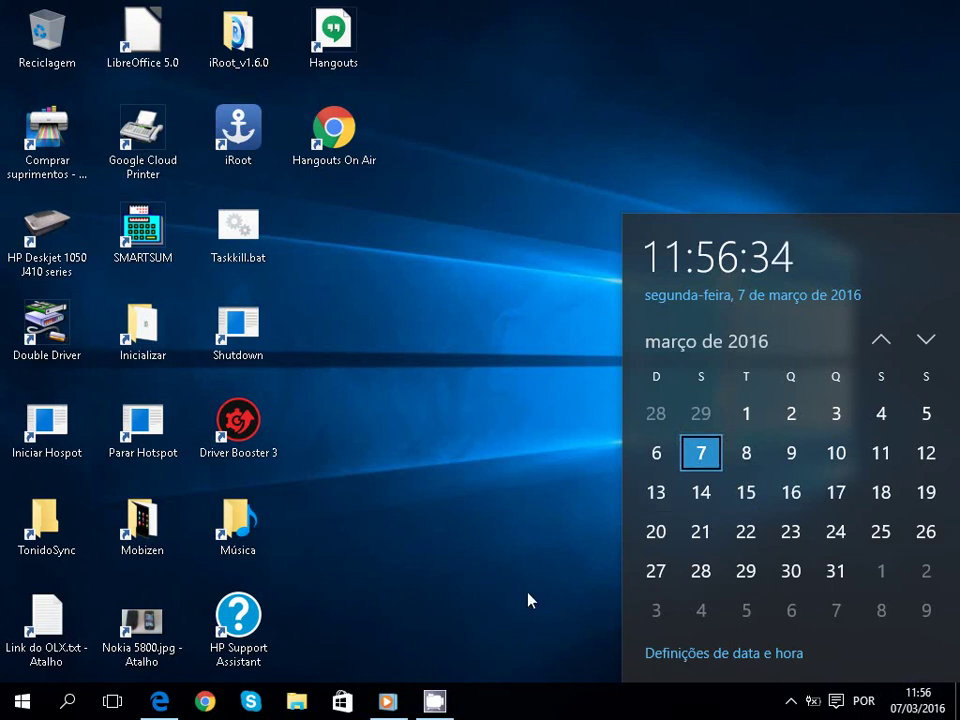
key(Escape)
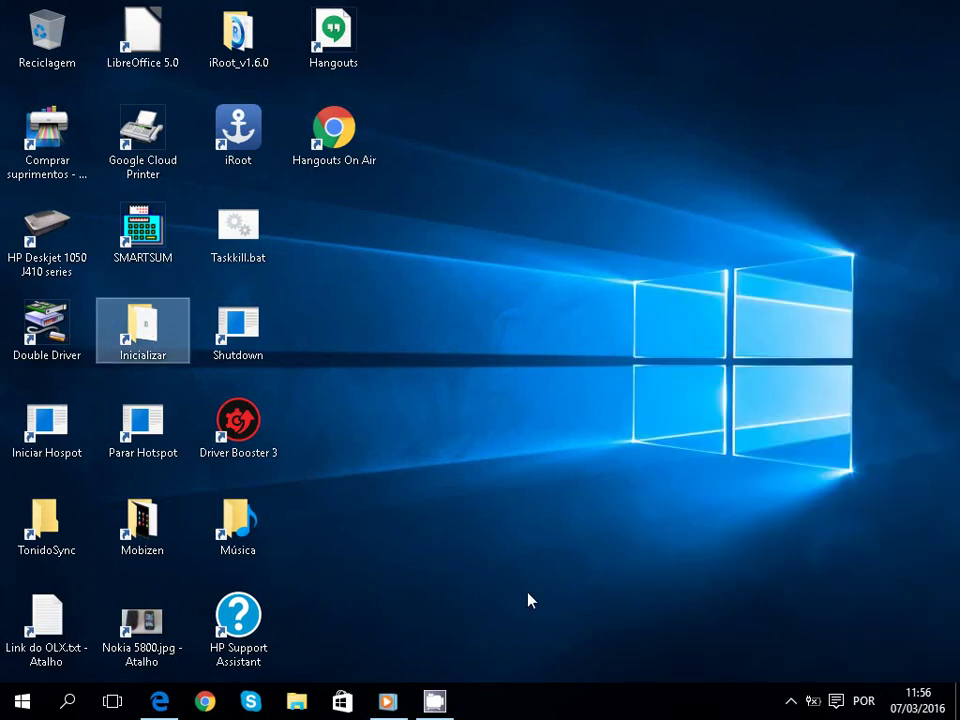